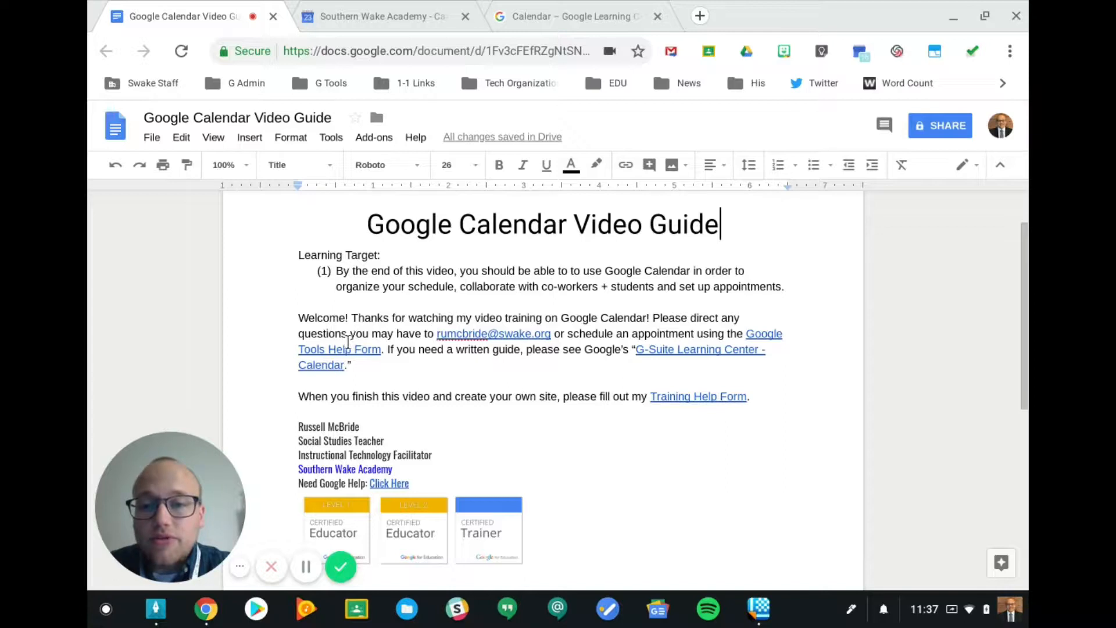
# Look through the Calendar page of the G Suite Learning Center, including its getting-started, cheat sheet and collaboration sections.
pyautogui.scroll(-1, 472, 397)
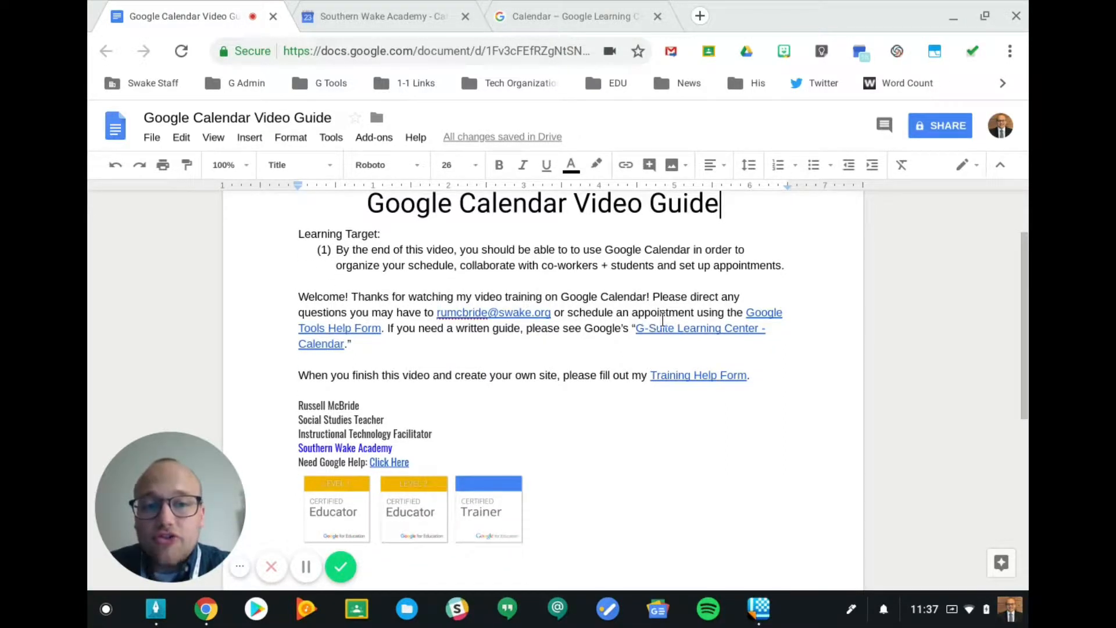
pyautogui.click(595, 10)
pyautogui.moveTo(580, 174)
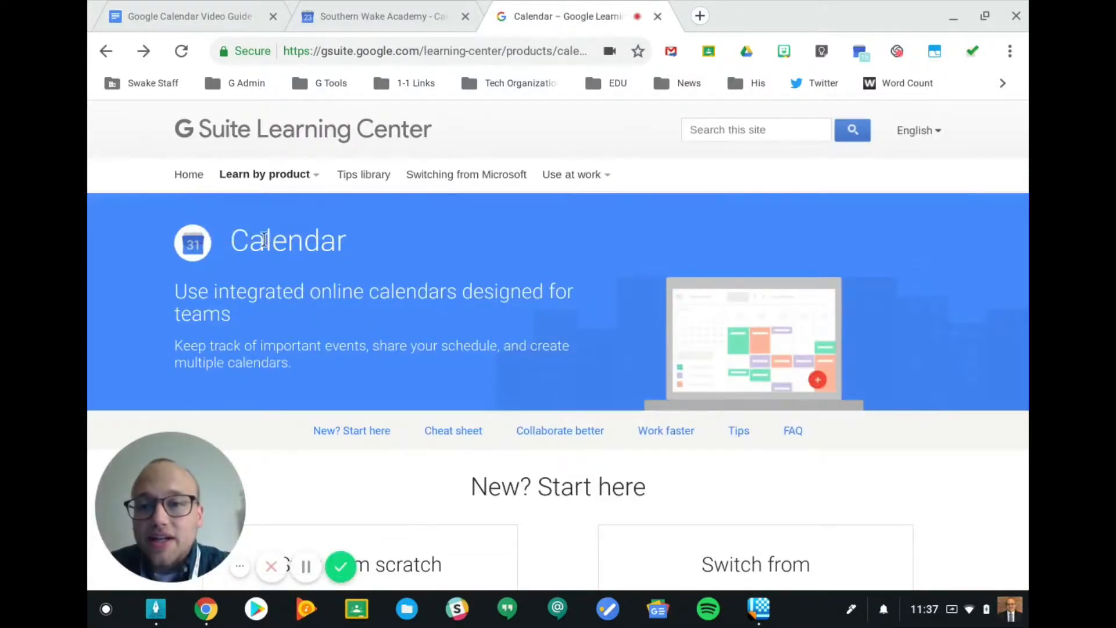
pyautogui.scroll(-5, 409, 308)
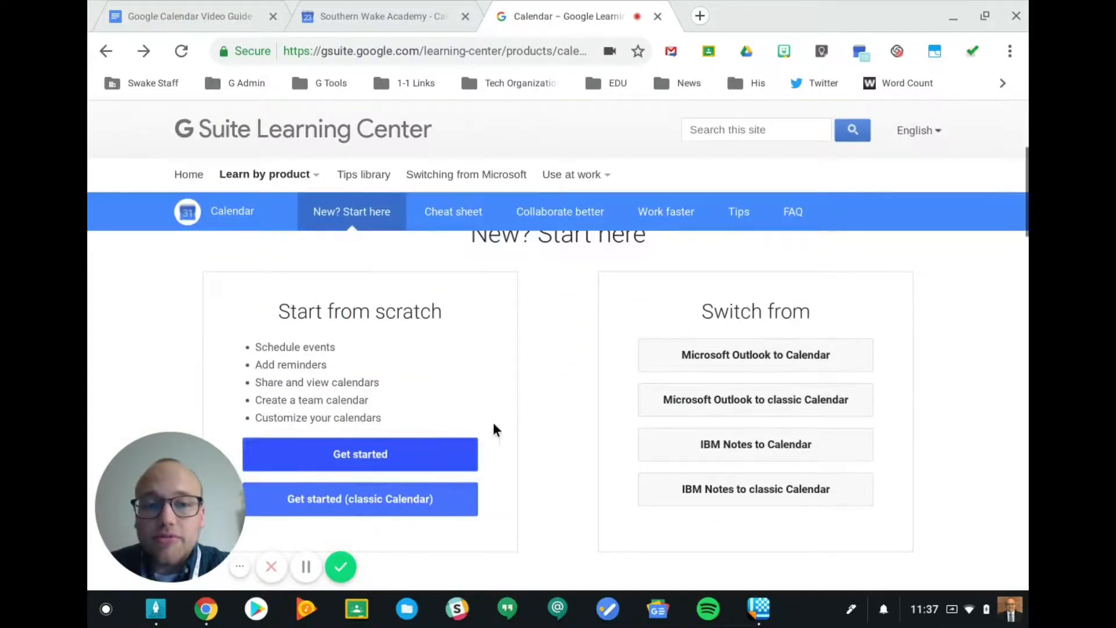
pyautogui.scroll(-3, 511, 414)
pyautogui.scroll(-1, 642, 407)
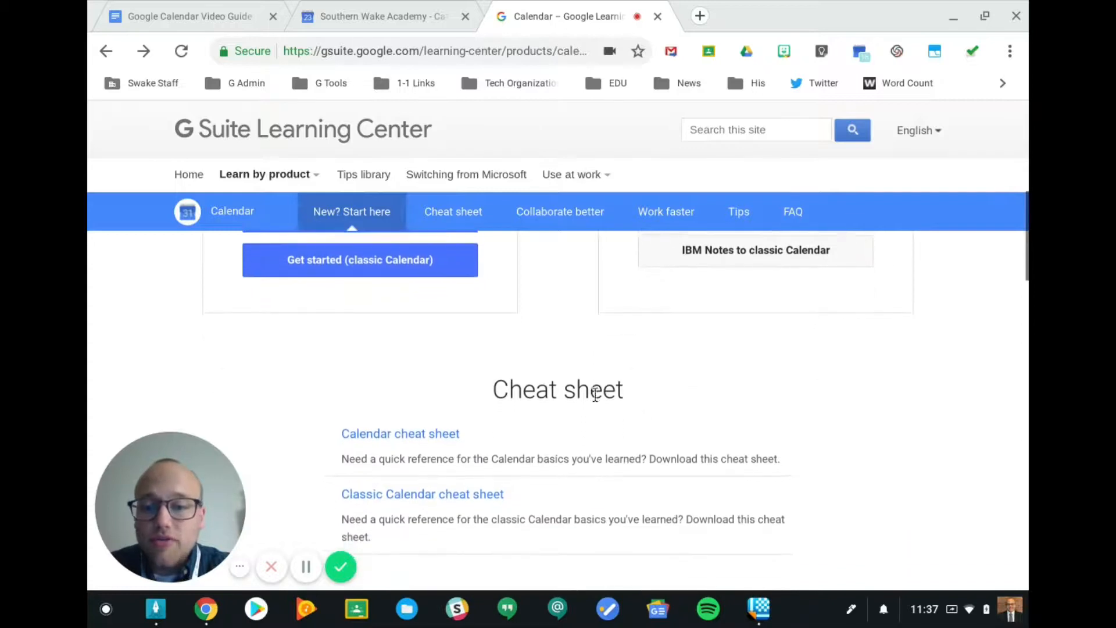
pyautogui.scroll(-4, 637, 388)
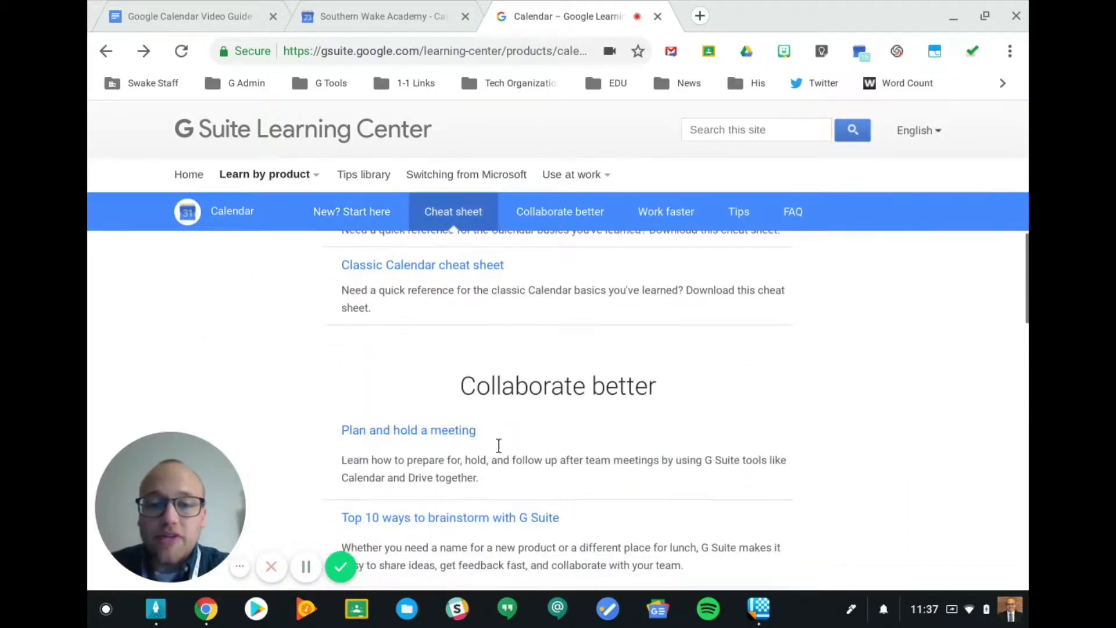
pyautogui.scroll(-1, 498, 459)
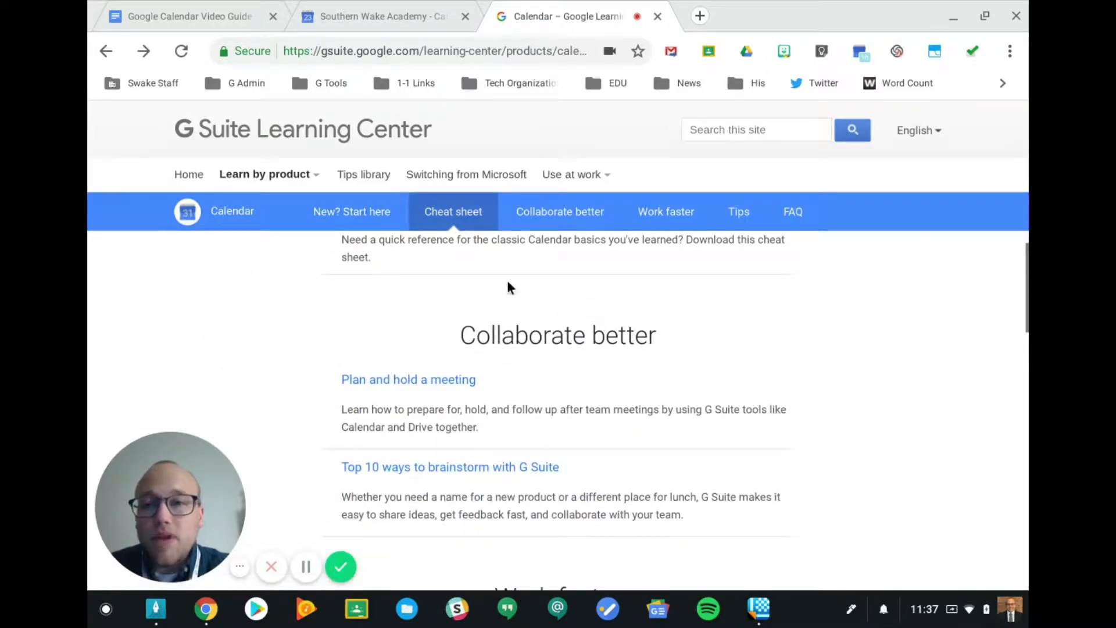
# Open the "Plan and hold a meeting" guide and look through its overview of meeting stages.
pyautogui.click(439, 382)
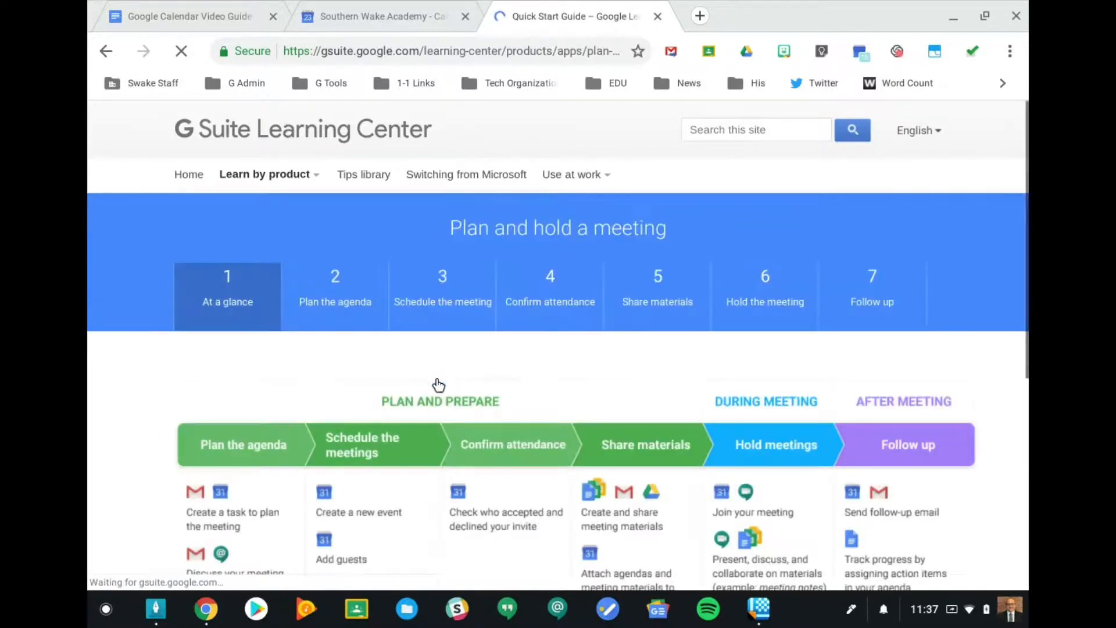
pyautogui.scroll(-2, 507, 372)
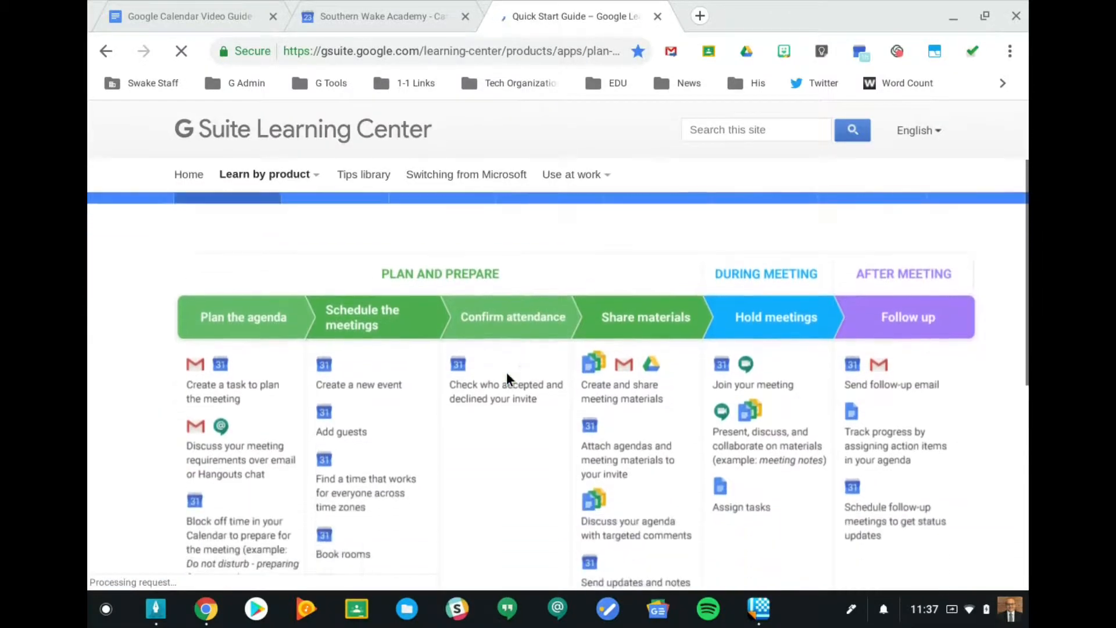
pyautogui.scroll(-2, 447, 364)
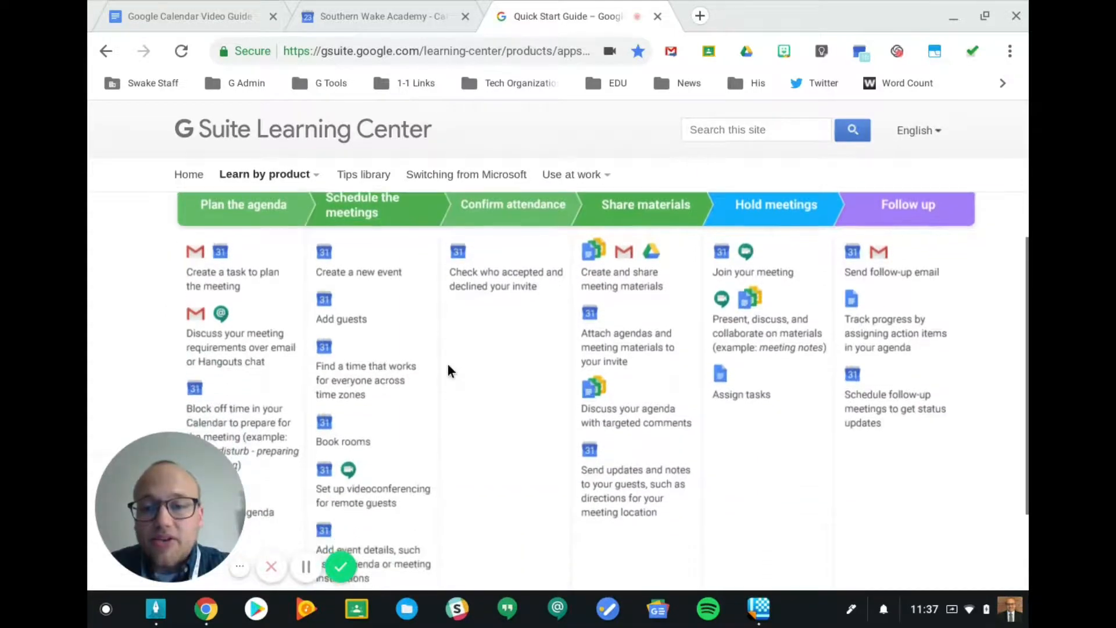
pyautogui.scroll(-1, 414, 380)
pyautogui.scroll(5, 434, 363)
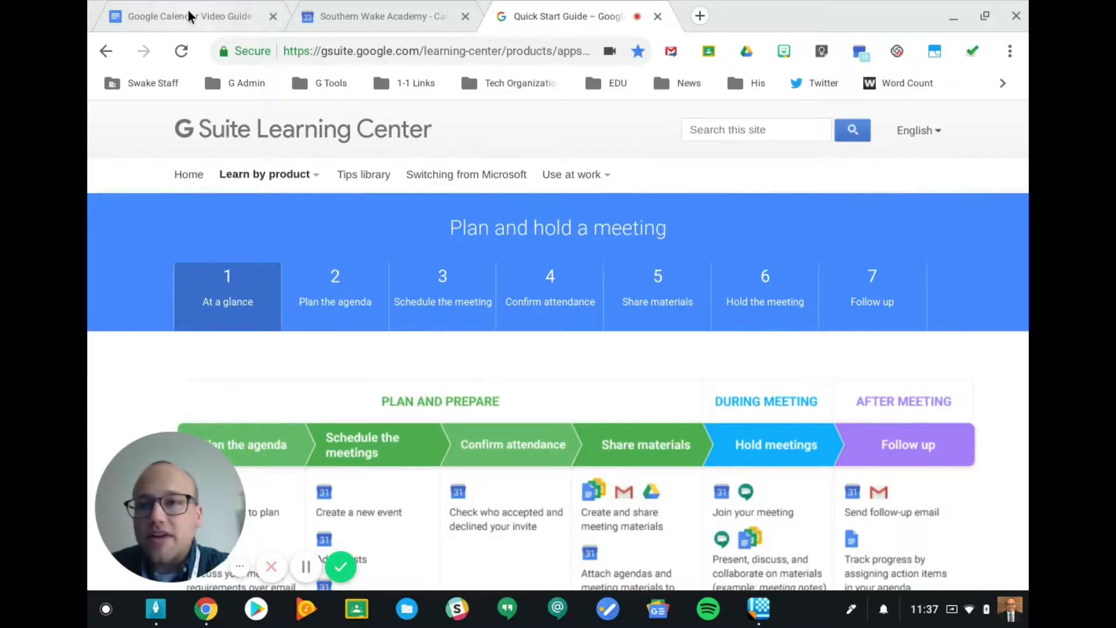
# Switch to Google Calendar, look through the My calendars list, and hide and restore the side panel.
pyautogui.click(364, 4)
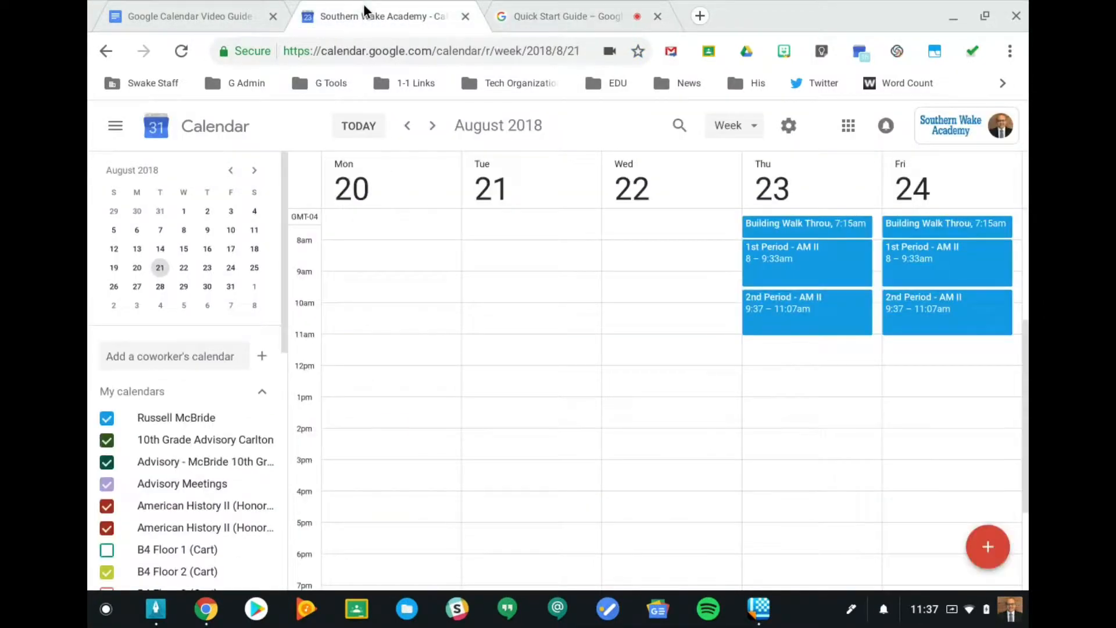
pyautogui.scroll(1, 633, 440)
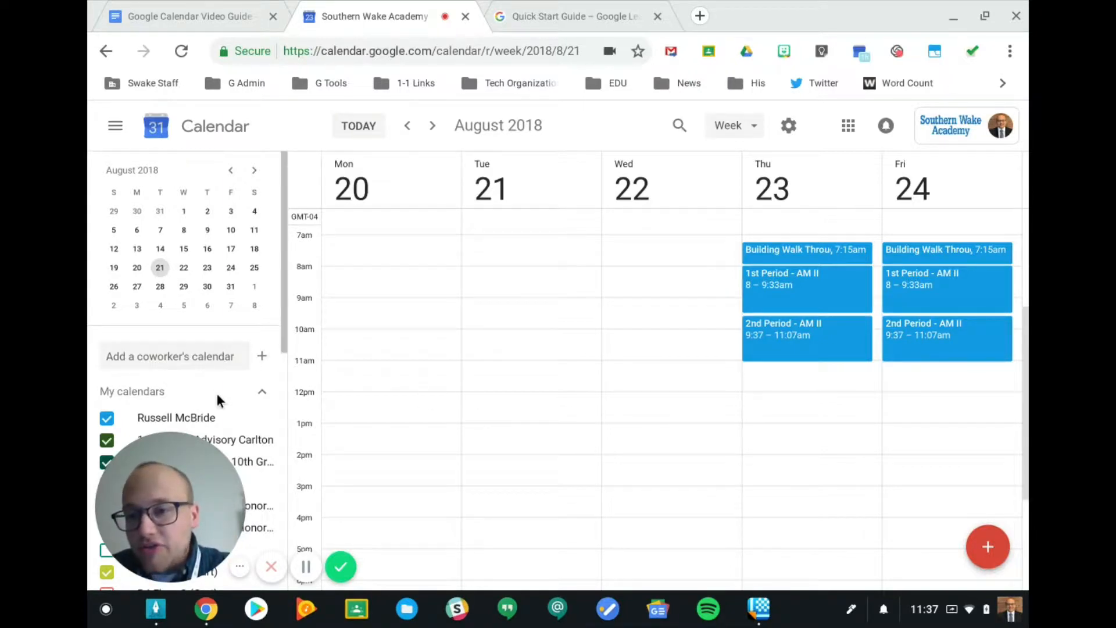
pyautogui.scroll(-3, 218, 395)
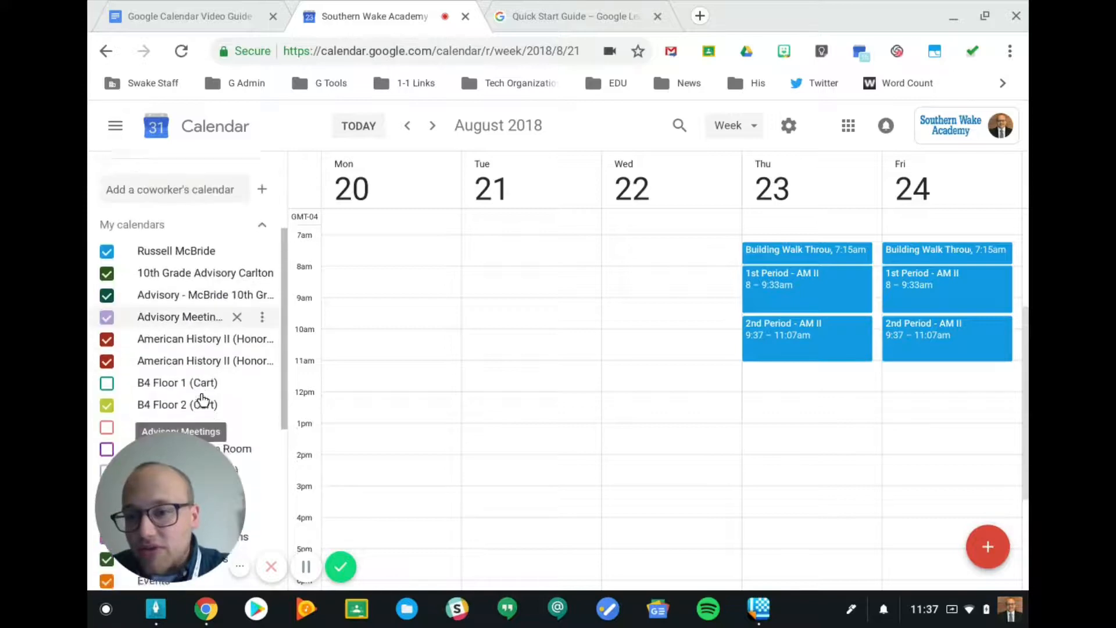
pyautogui.scroll(-2, 187, 386)
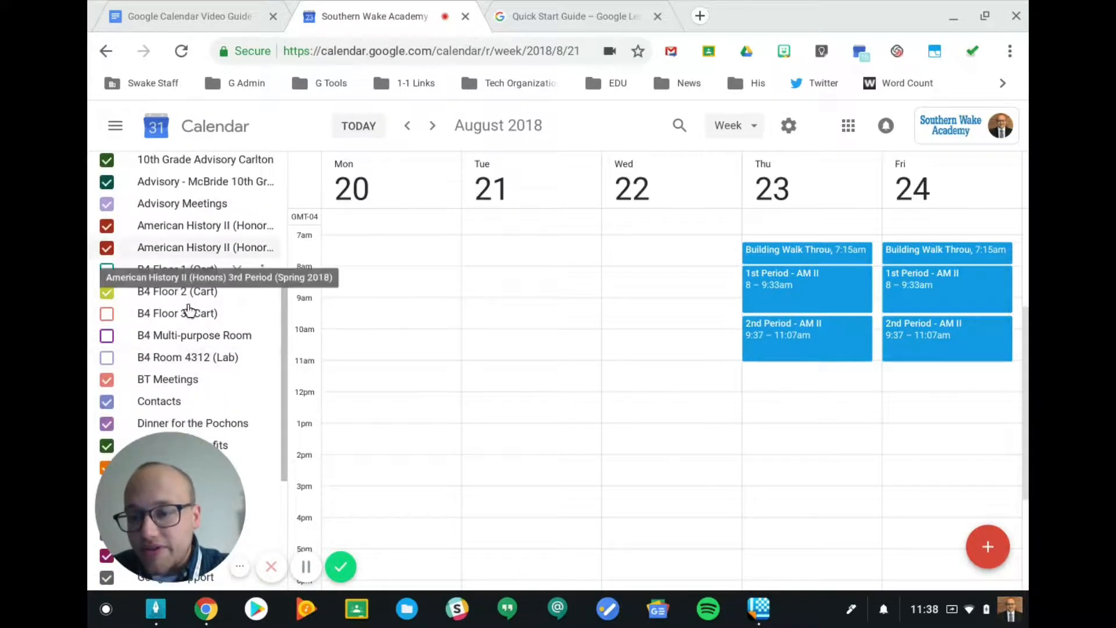
pyautogui.scroll(2, 180, 325)
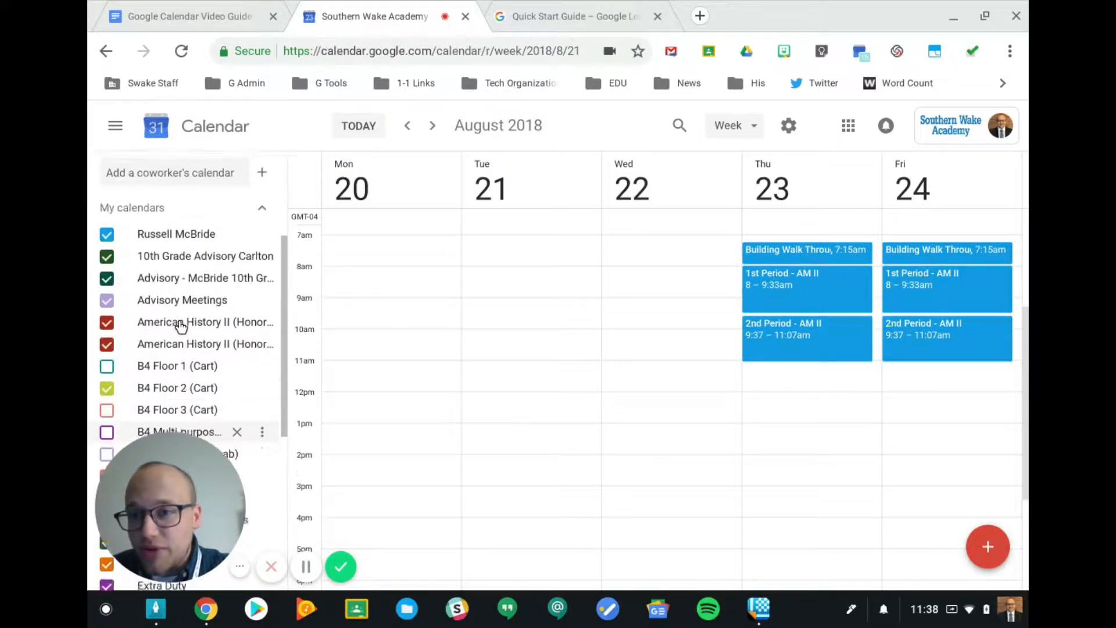
pyautogui.scroll(3, 180, 327)
pyautogui.scroll(-2, 181, 327)
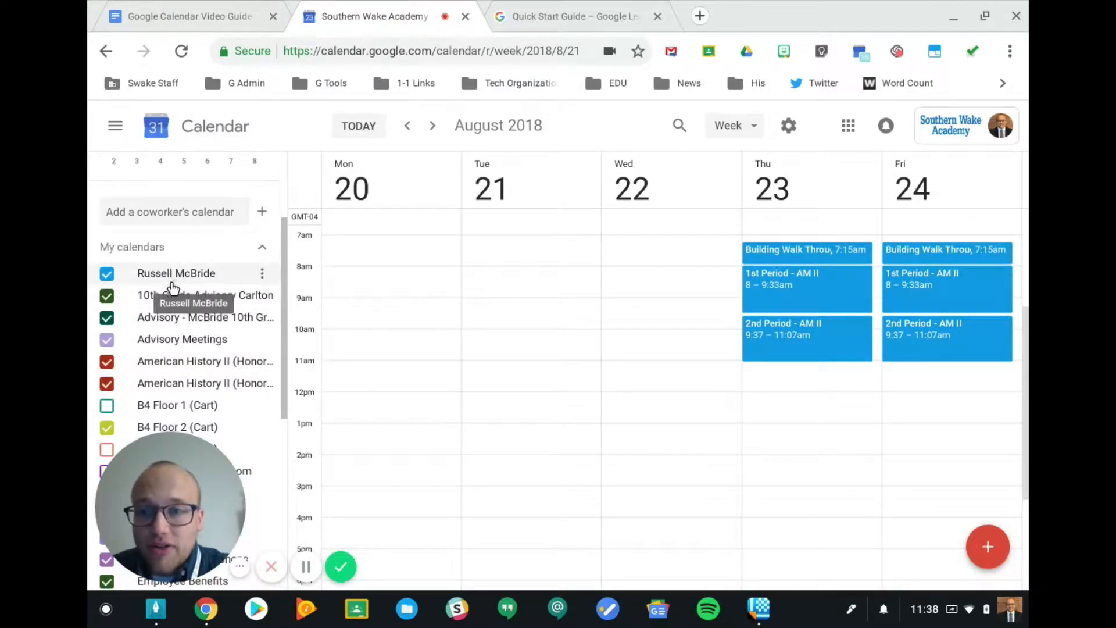
pyautogui.scroll(1, 187, 281)
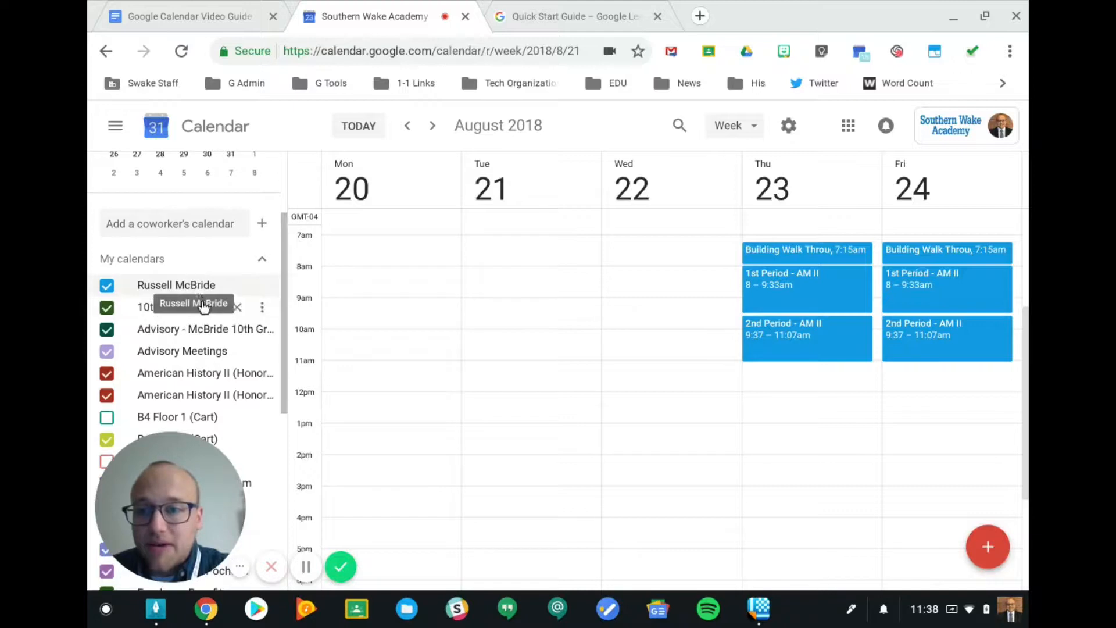
pyautogui.scroll(5, 214, 334)
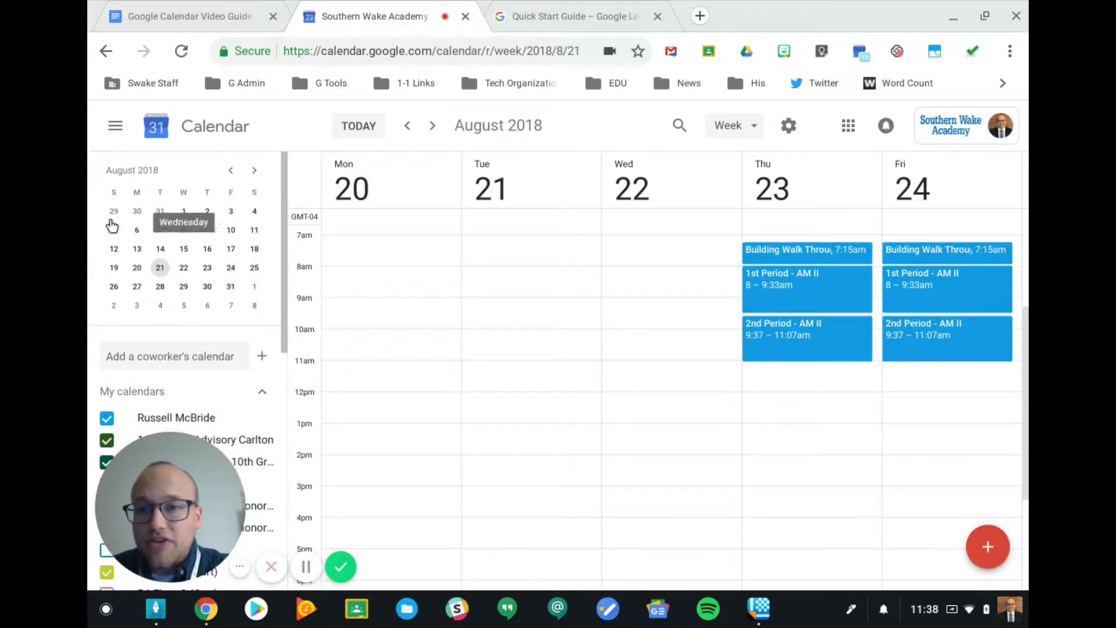
pyautogui.click(110, 122)
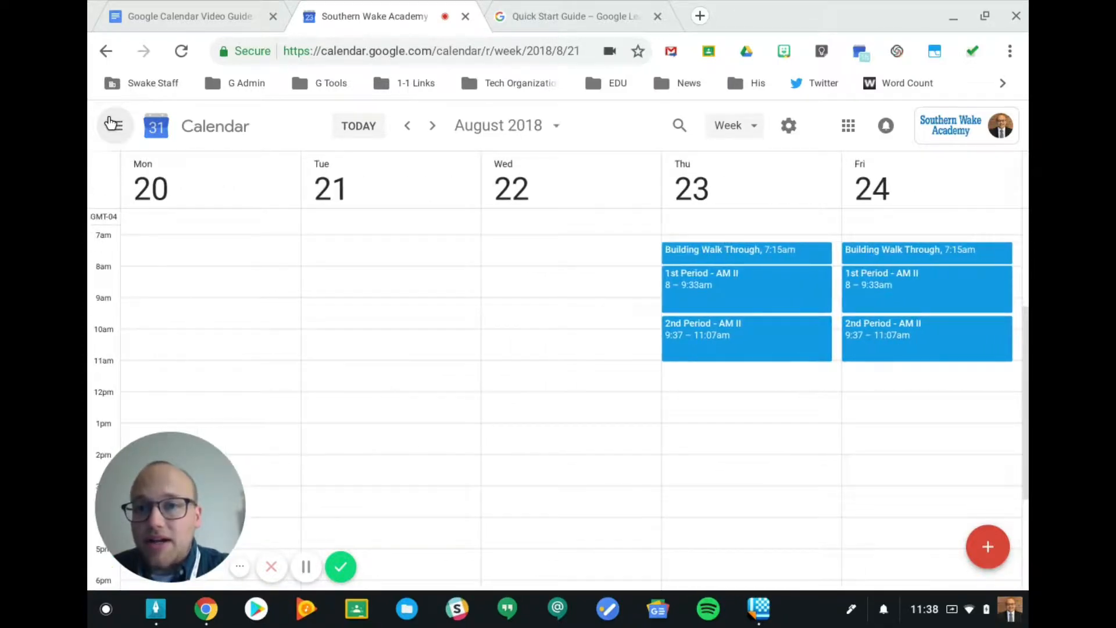
pyautogui.click(110, 122)
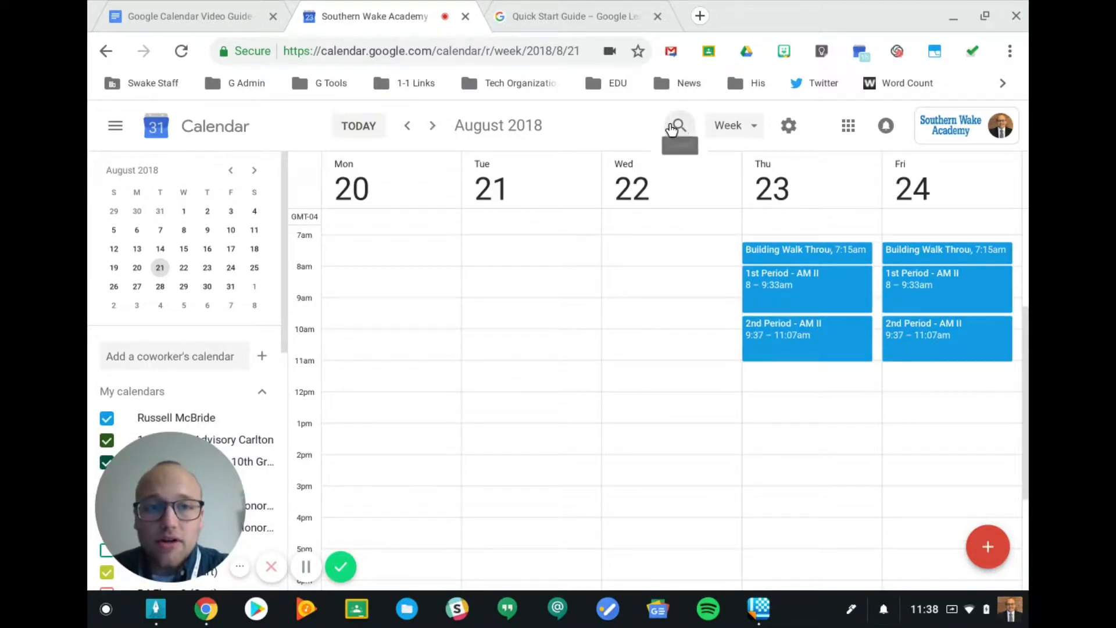
# Examine the calendar's view options, settings choices and notifications, dismissing the Slack pop-up.
pyautogui.click(737, 127)
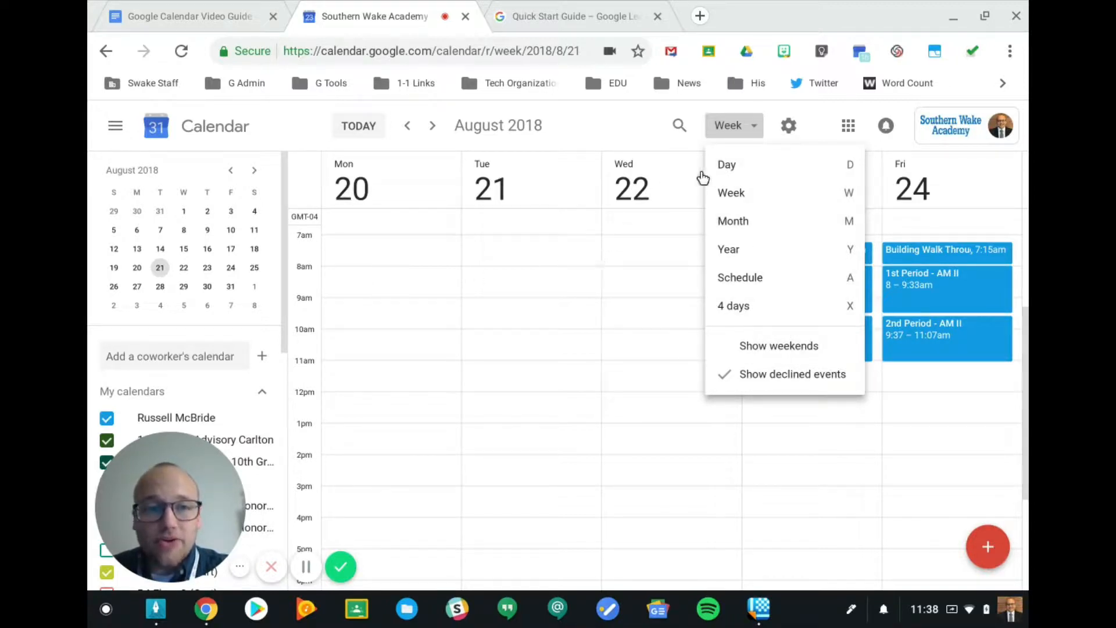
pyautogui.click(816, 119)
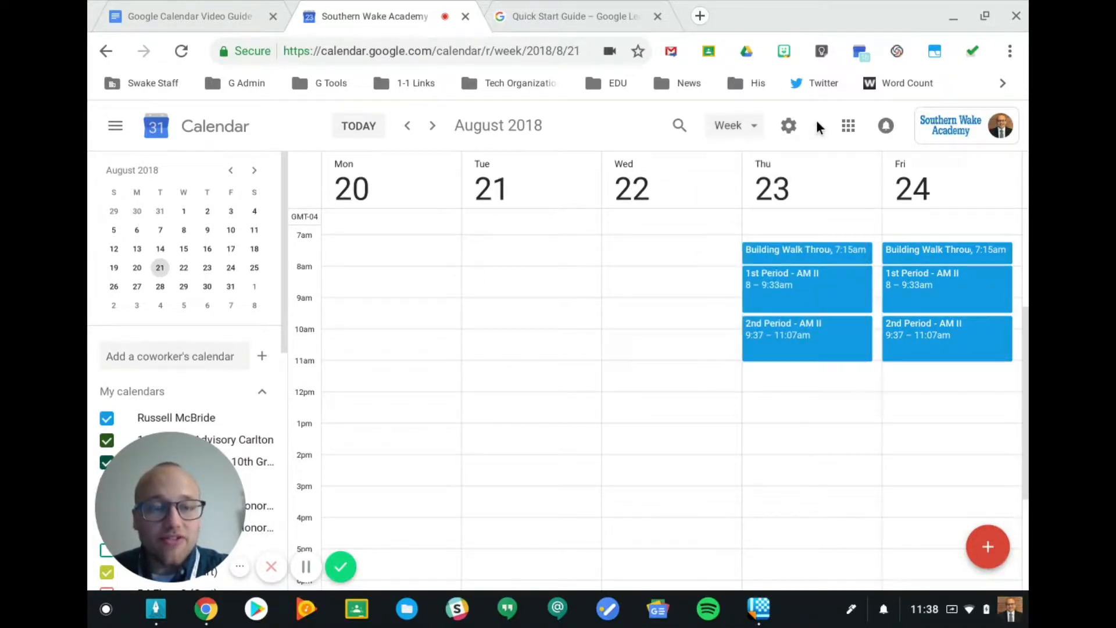
pyautogui.click(789, 125)
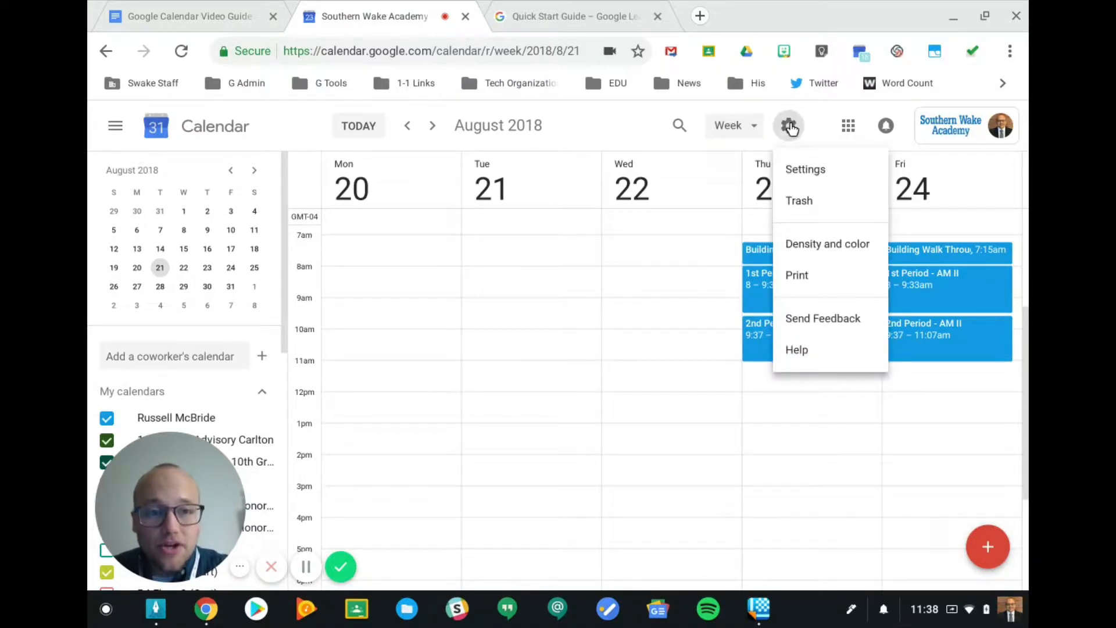
pyautogui.click(821, 127)
pyautogui.click(885, 126)
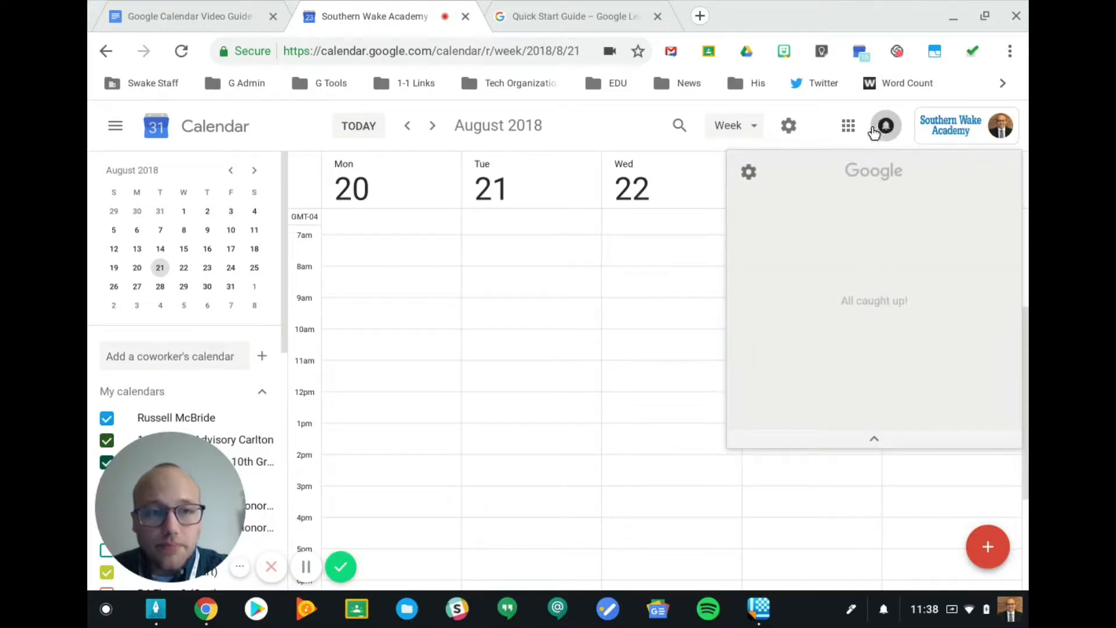
pyautogui.click(875, 130)
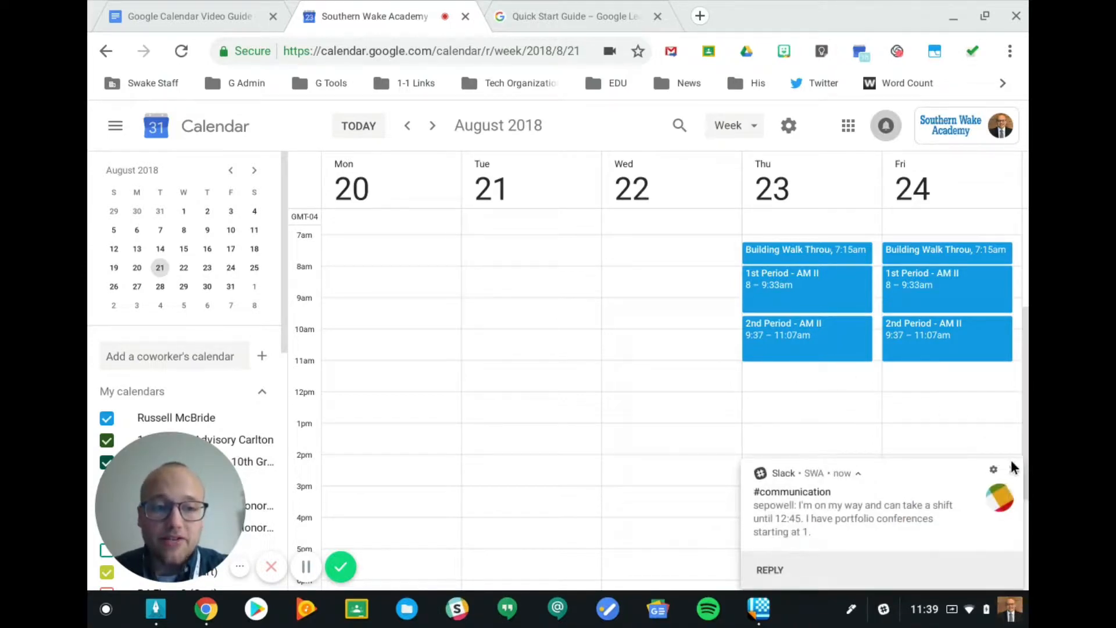
pyautogui.click(1010, 465)
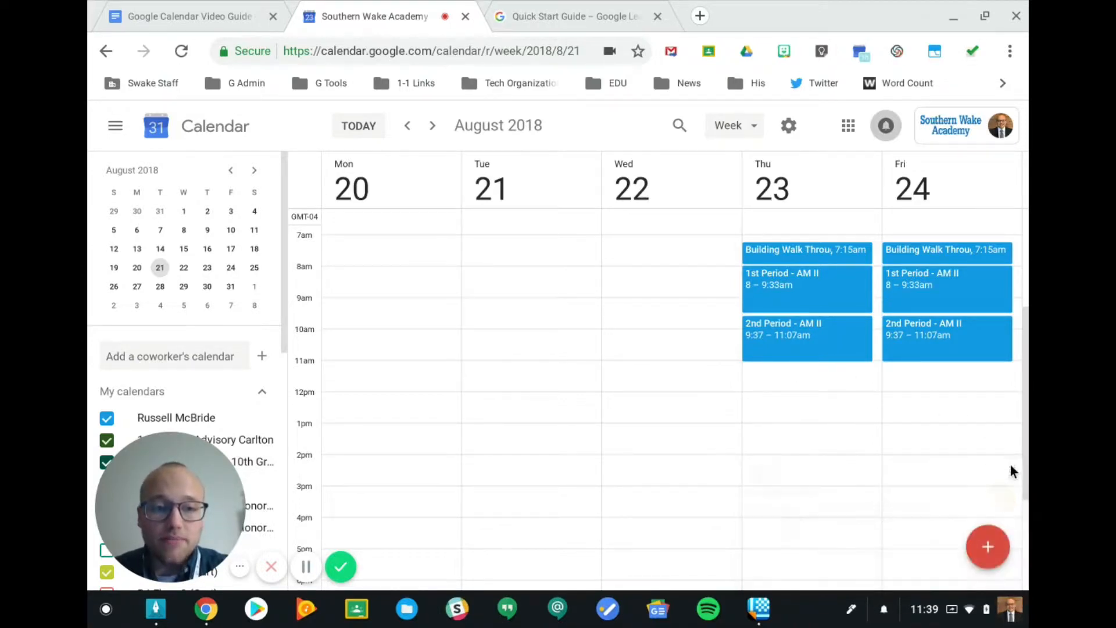
# Start a new event on Thursday, Aug 23, 2018 at 11:00am titled "3rd Period - Planning".
pyautogui.click(786, 365)
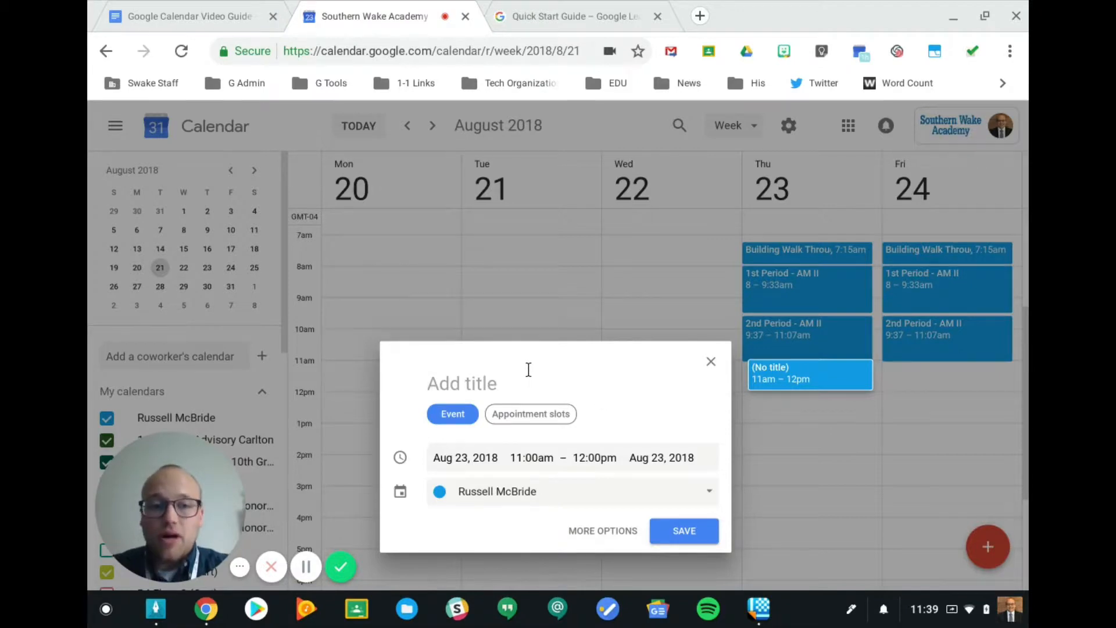
pyautogui.write('3rd ')
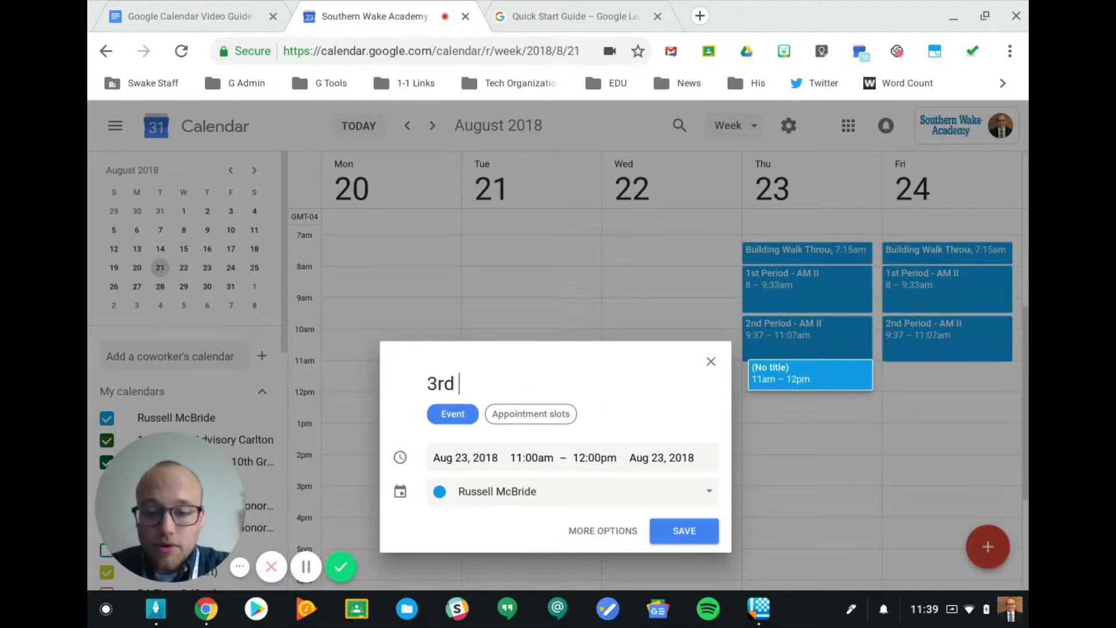
pyautogui.write('Period - PLanning')
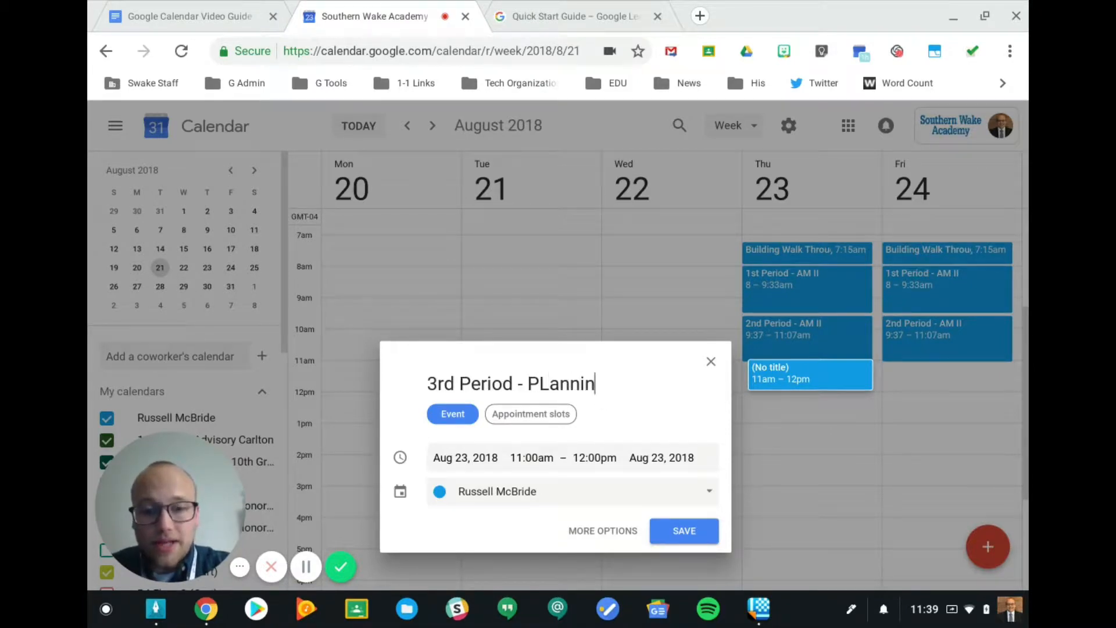
pyautogui.press('Left')
pyautogui.press('Left')
pyautogui.press('Left')
pyautogui.press('Left')
pyautogui.press('Left')
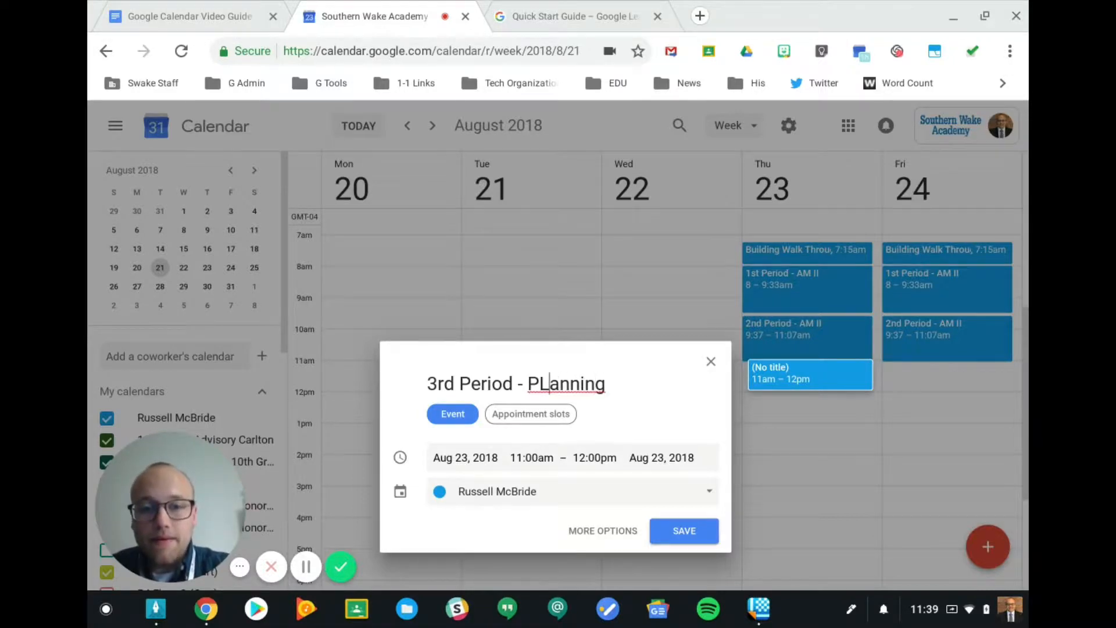
pyautogui.press('BackSpace')
pyautogui.write('l')
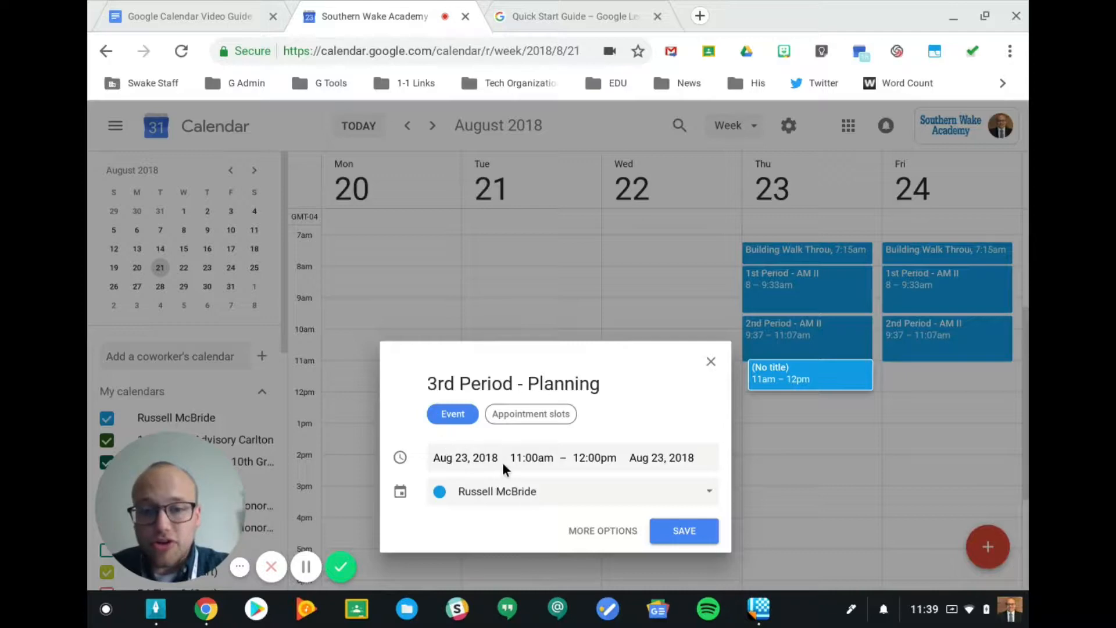
# Set the start time of the 3rd Period - Planning event to 11:11am.
pyautogui.click(526, 448)
pyautogui.click(528, 448)
pyautogui.press('Right')
pyautogui.press('Right')
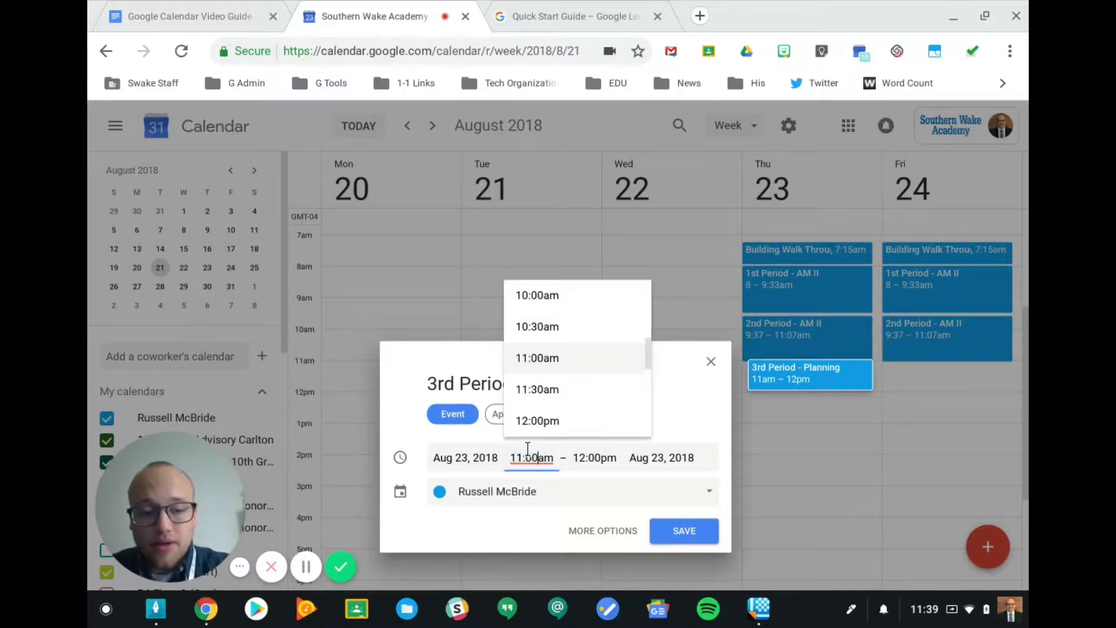
pyautogui.press('BackSpace')
pyautogui.press('BackSpace')
pyautogui.write('11')
# Set the end time of the 3rd Period - Planning event to 1:00pm.
pyautogui.click(582, 449)
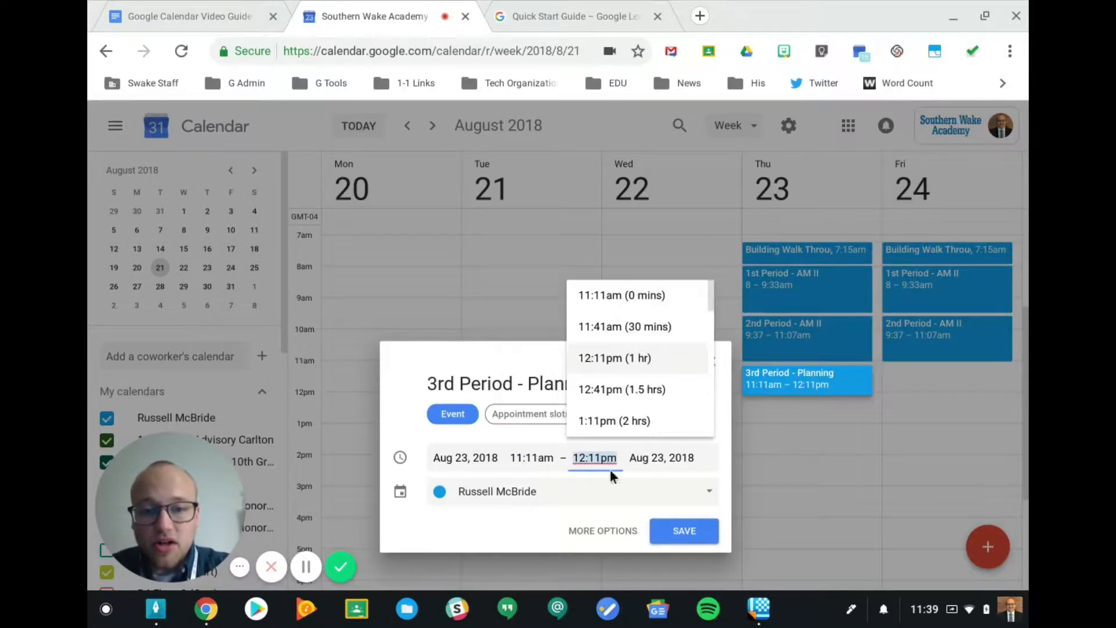
pyautogui.press('BackSpace')
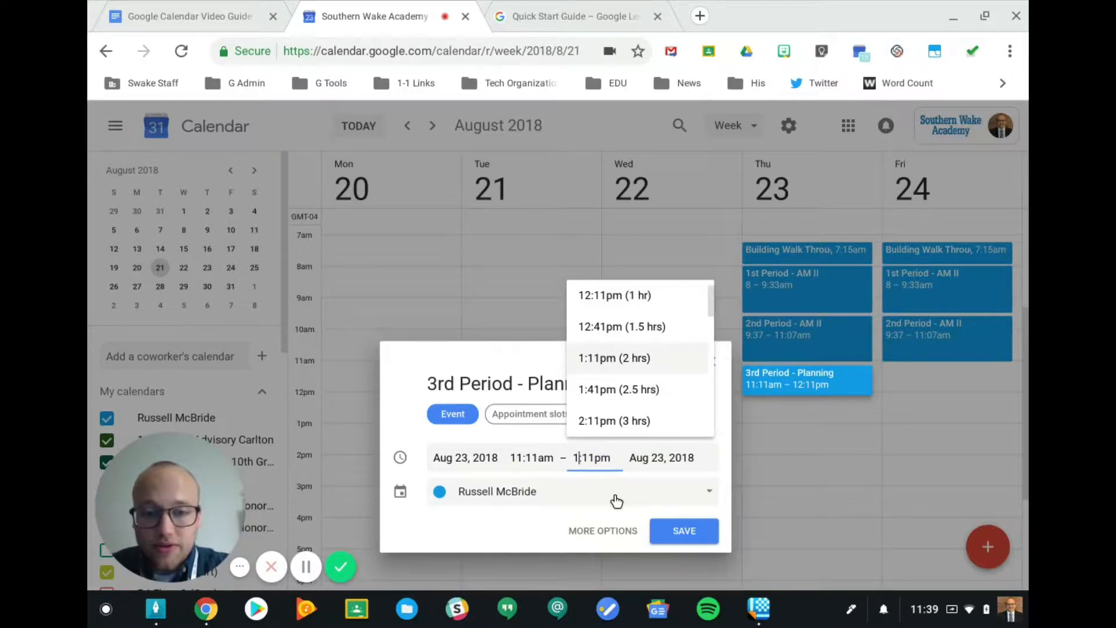
pyautogui.press('BackSpace')
pyautogui.press('BackSpace')
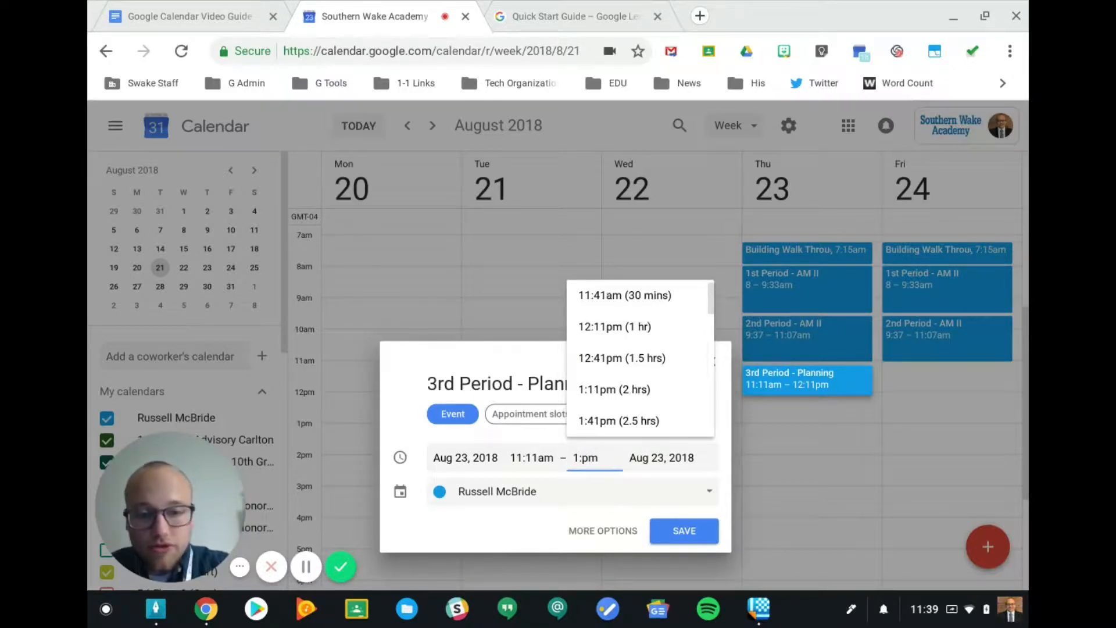
pyautogui.write('00')
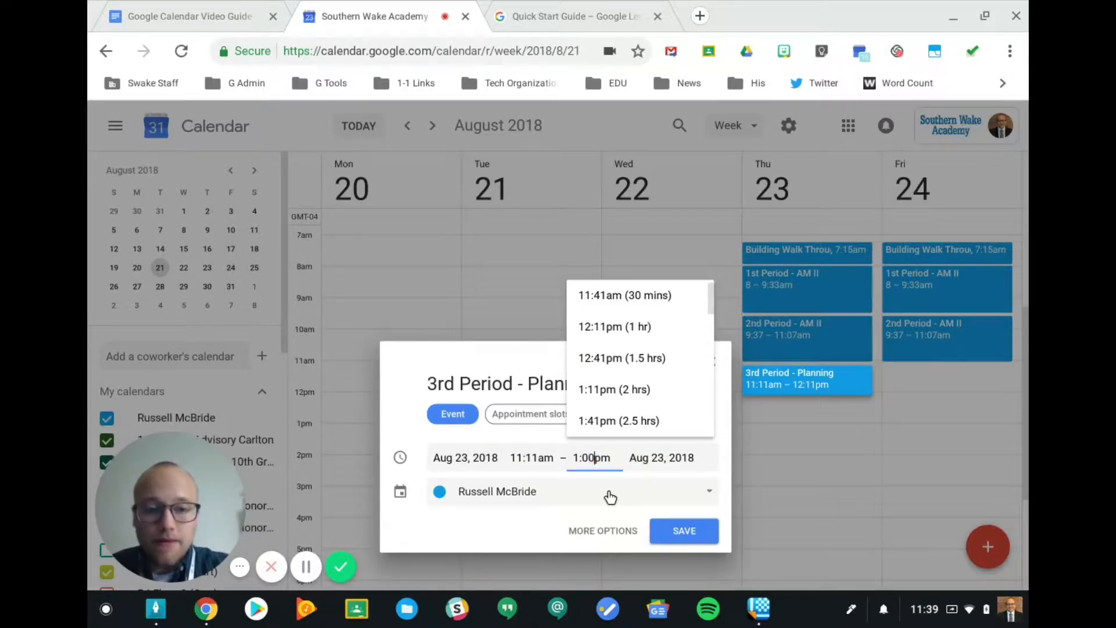
pyautogui.click(526, 524)
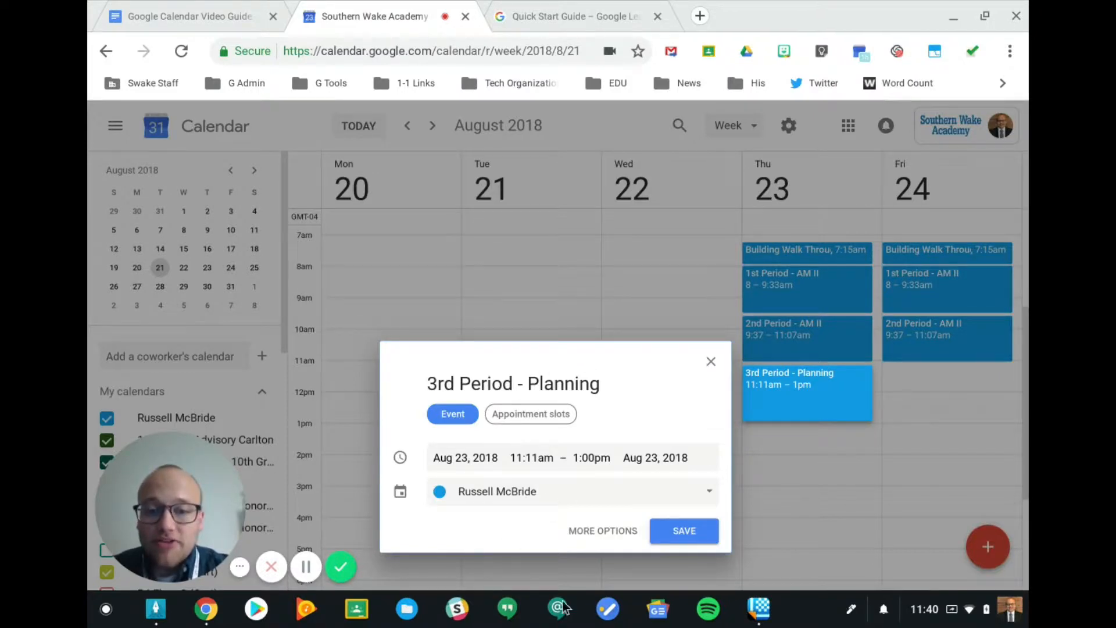
# Open the full editing options for the 3rd Period - Planning event.
pyautogui.click(601, 531)
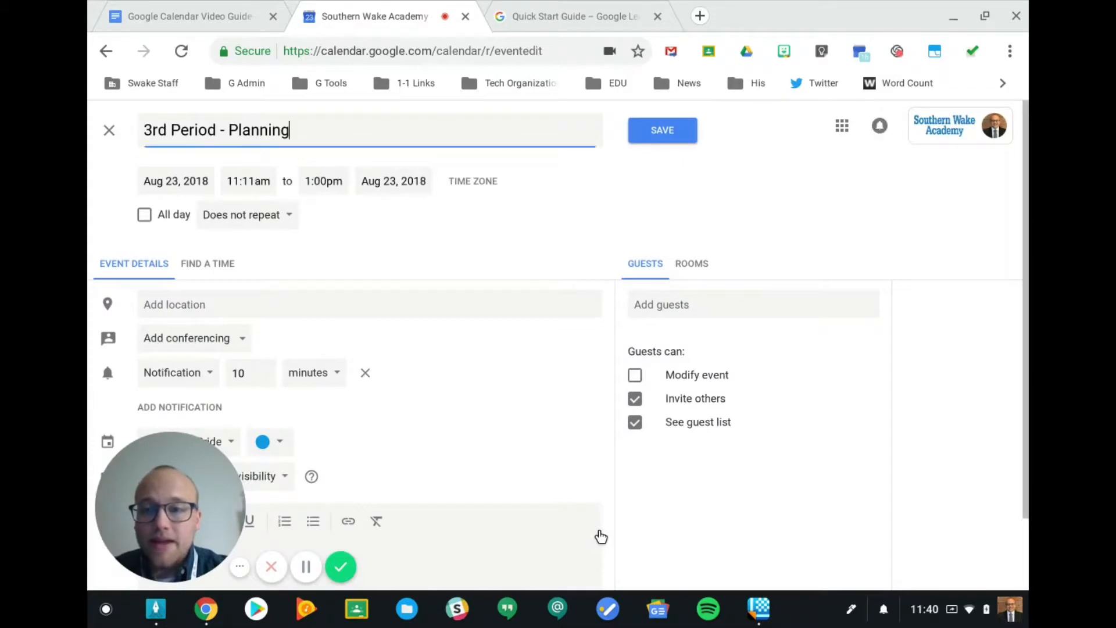
pyautogui.moveTo(171, 460)
pyautogui.mouseDown()
pyautogui.moveTo(935, 174)
pyautogui.moveTo(861, 158)
pyautogui.mouseUp()
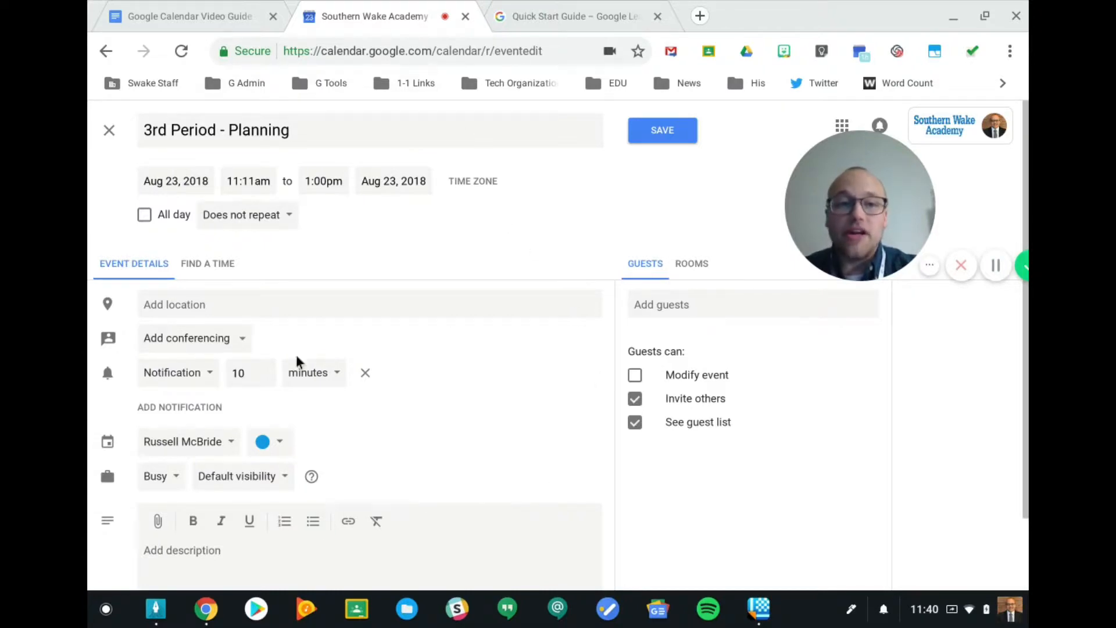
pyautogui.moveTo(311, 476)
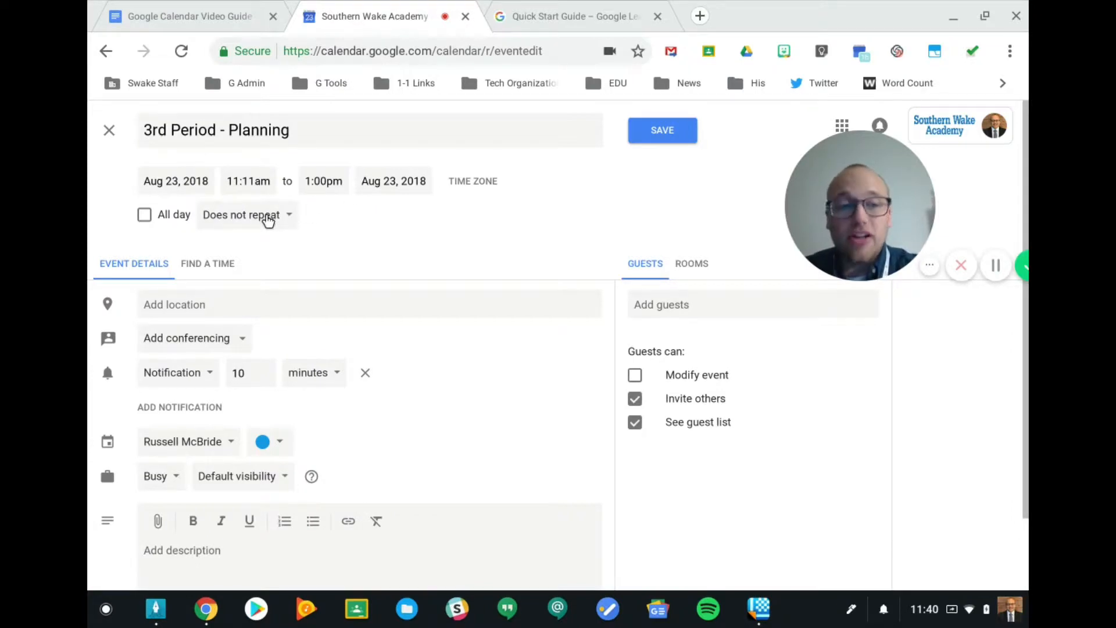
# Give the event a custom recurrence that repeats every 1 week on Monday through Friday.
pyautogui.click(267, 221)
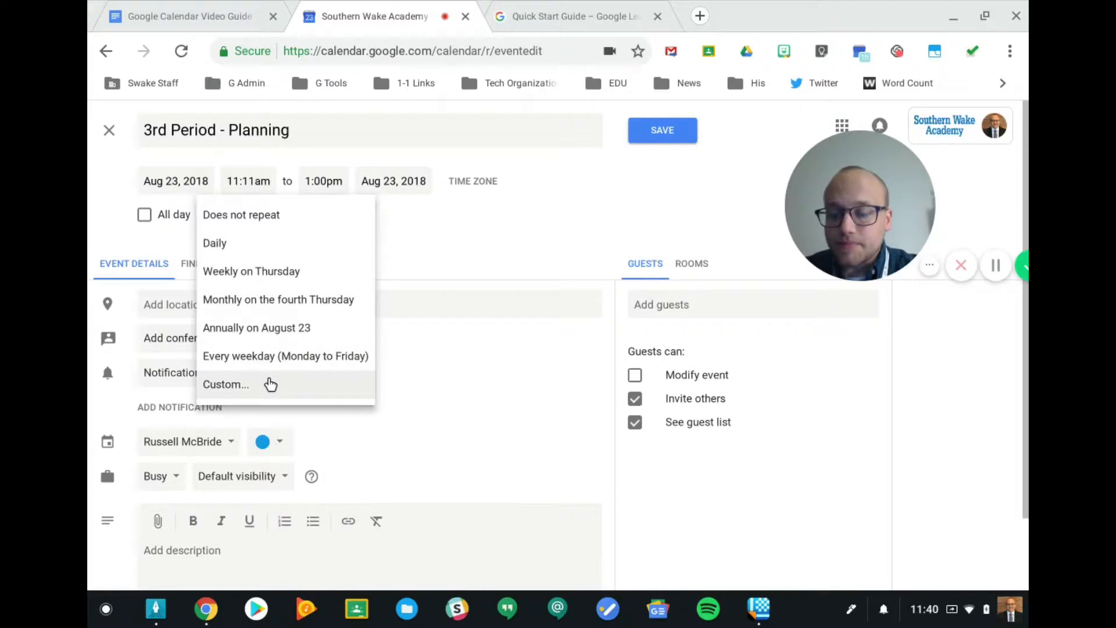
pyautogui.click(270, 384)
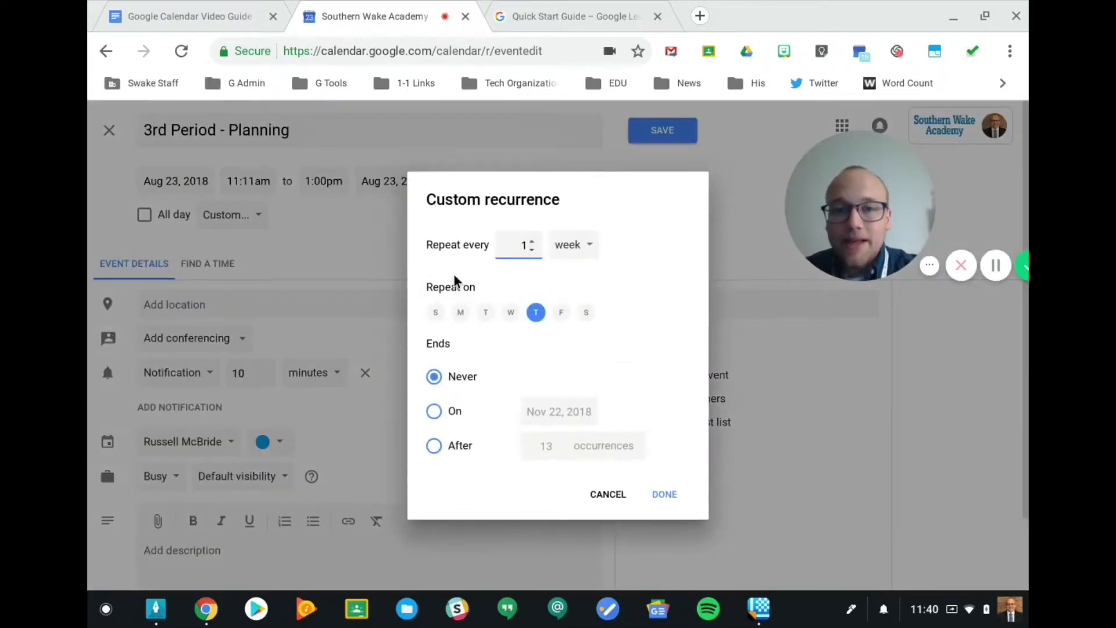
pyautogui.click(458, 313)
pyautogui.click(486, 313)
pyautogui.click(510, 313)
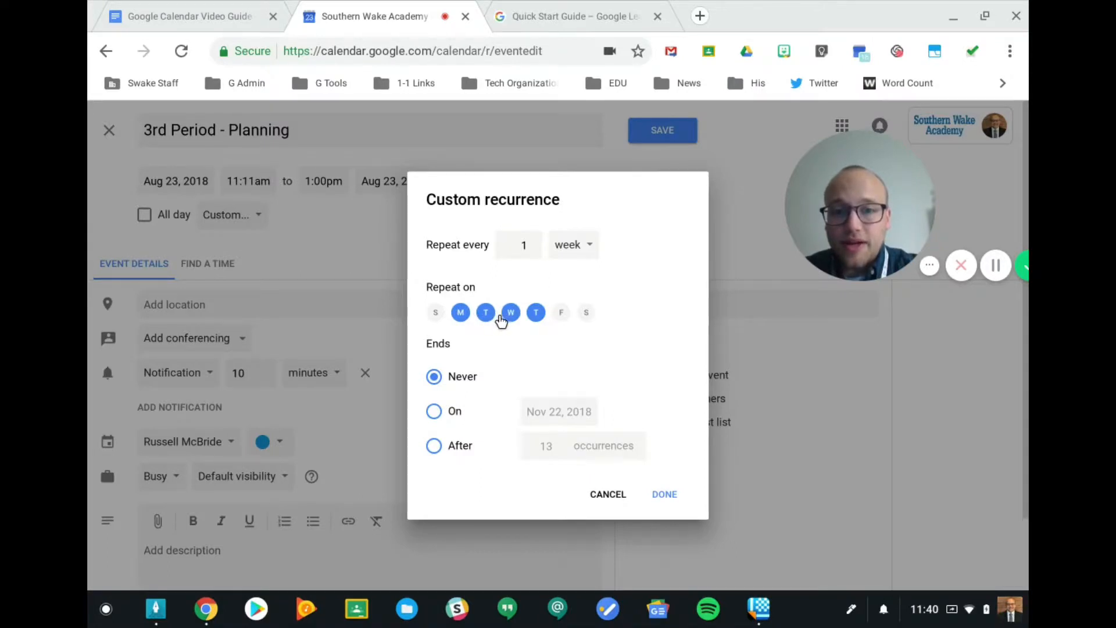
pyautogui.click(555, 314)
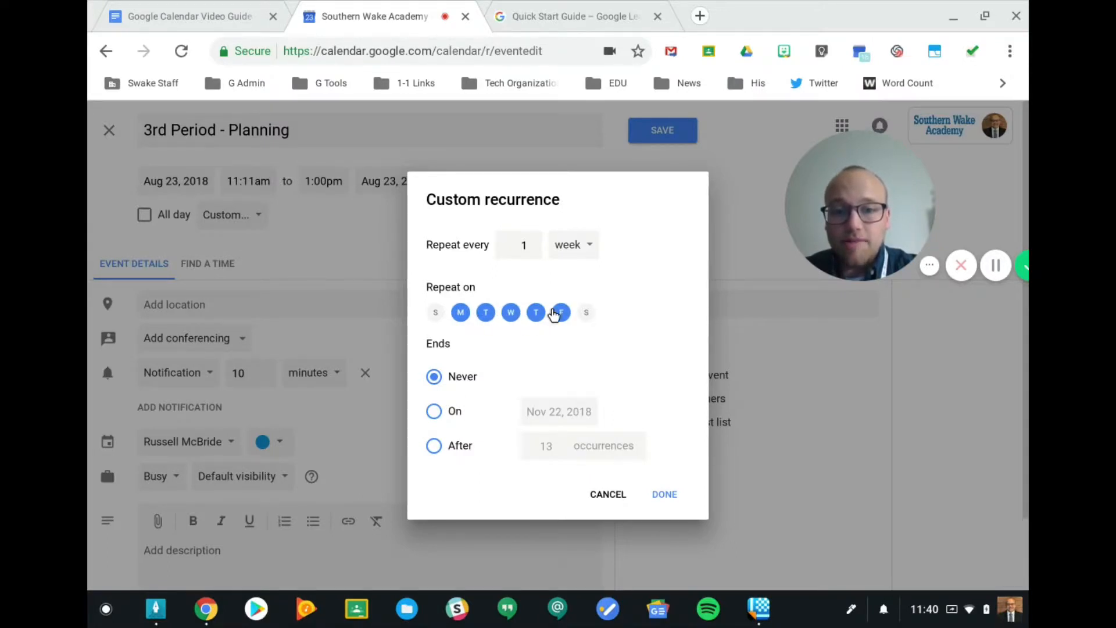
# End the custom recurrence on Jan 9, 2019 and apply it to the event.
pyautogui.click(432, 412)
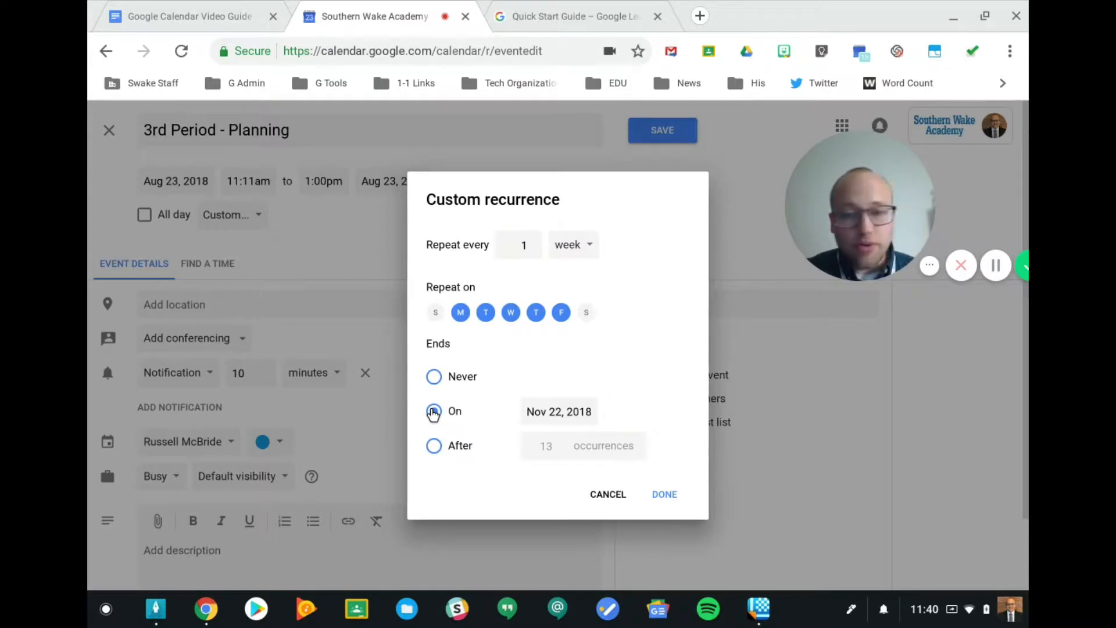
pyautogui.click(559, 417)
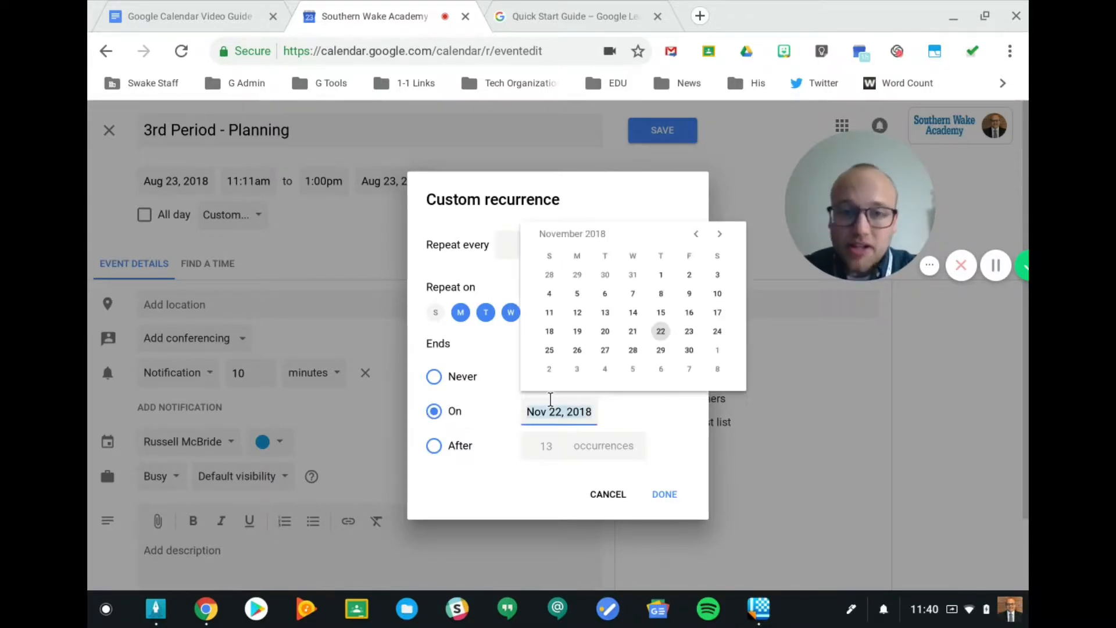
pyautogui.click(718, 234)
pyautogui.click(719, 234)
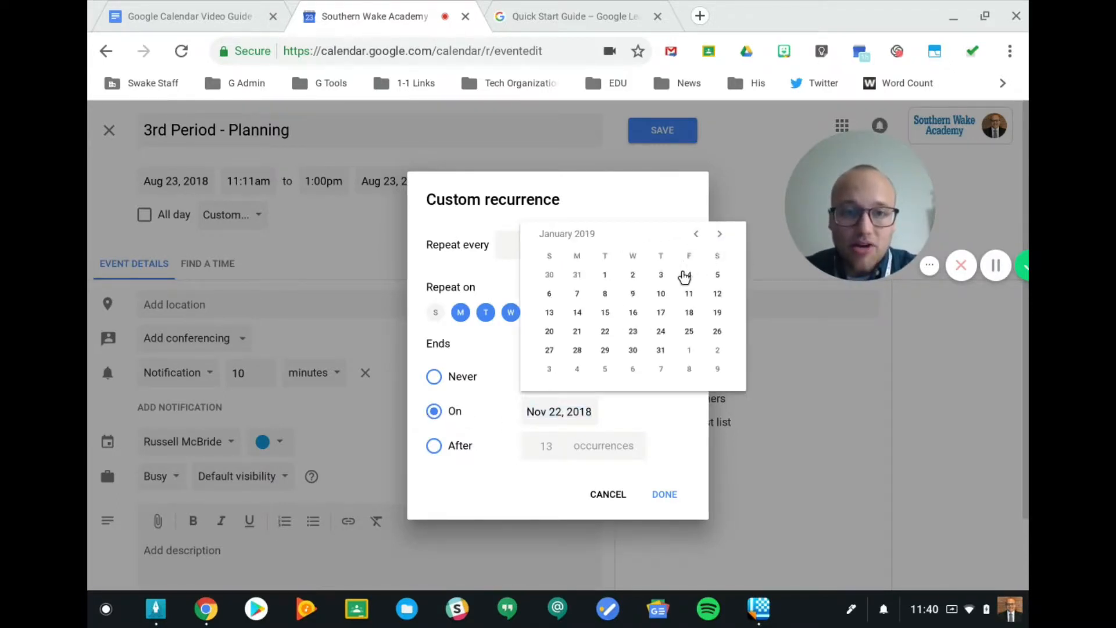
pyautogui.click(631, 294)
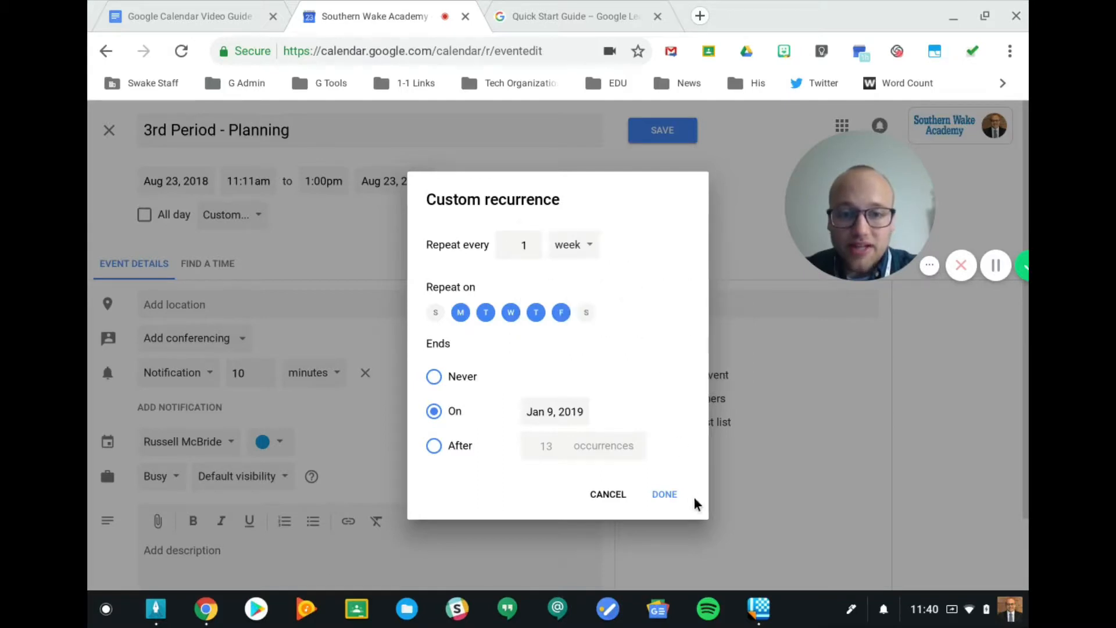
pyautogui.click(663, 493)
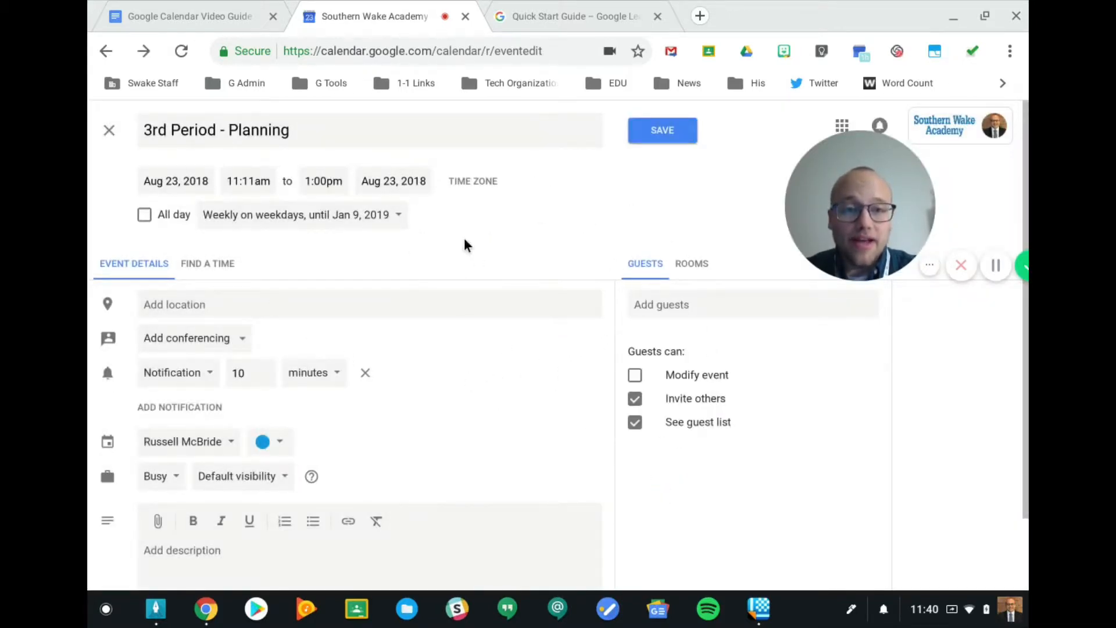
# Examine the event's conferencing choices and notification types, keeping the Notification type.
pyautogui.scroll(-1, 465, 343)
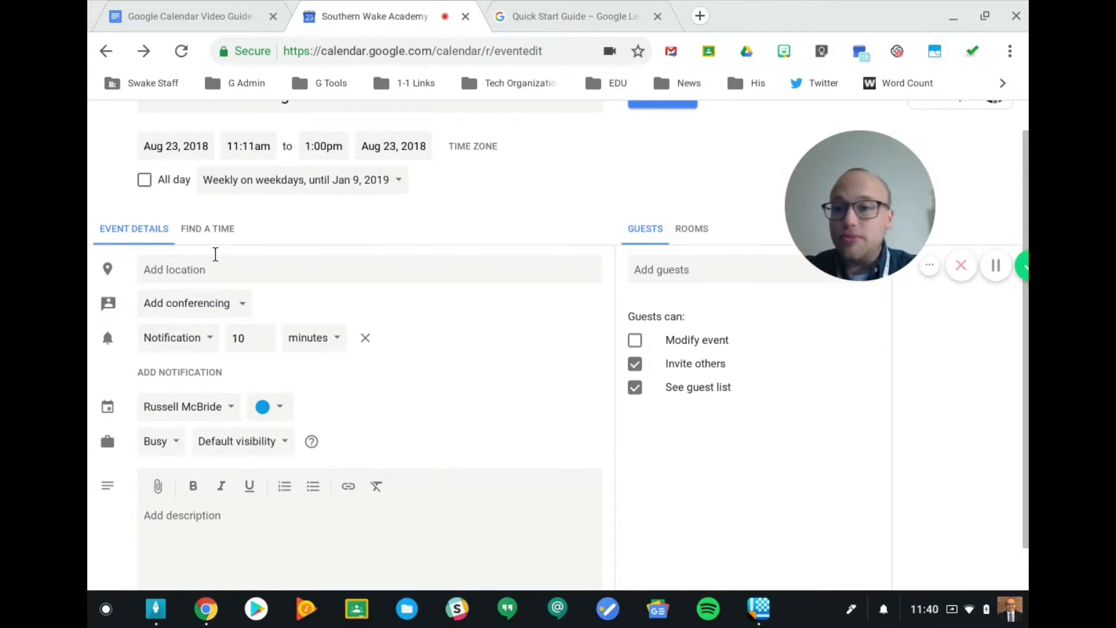
pyautogui.scroll(-1, 215, 254)
pyautogui.click(215, 291)
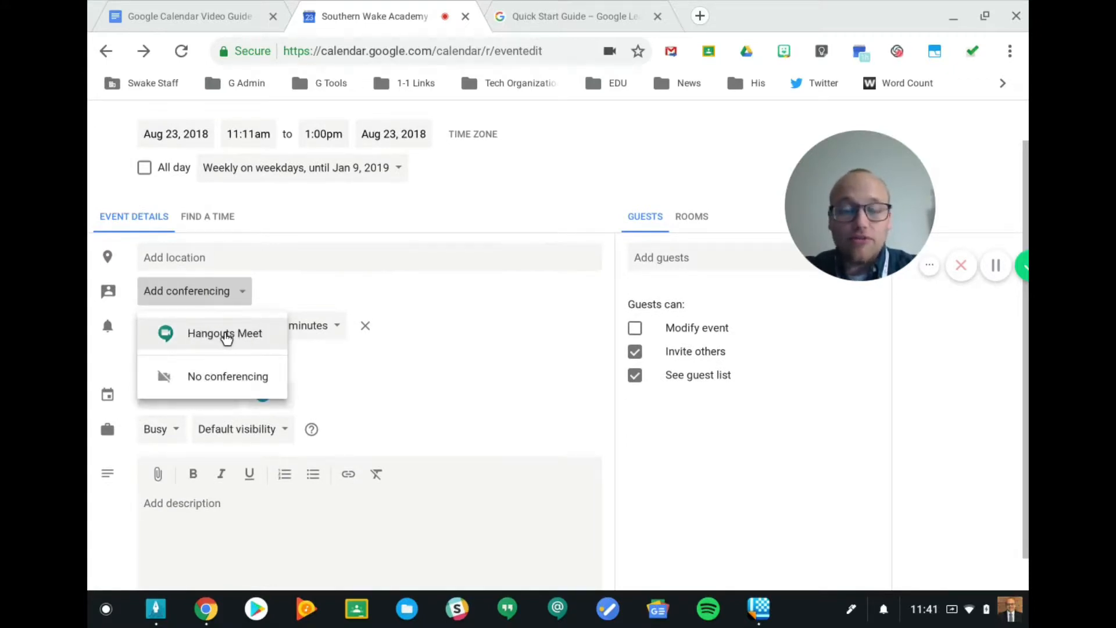
pyautogui.click(367, 382)
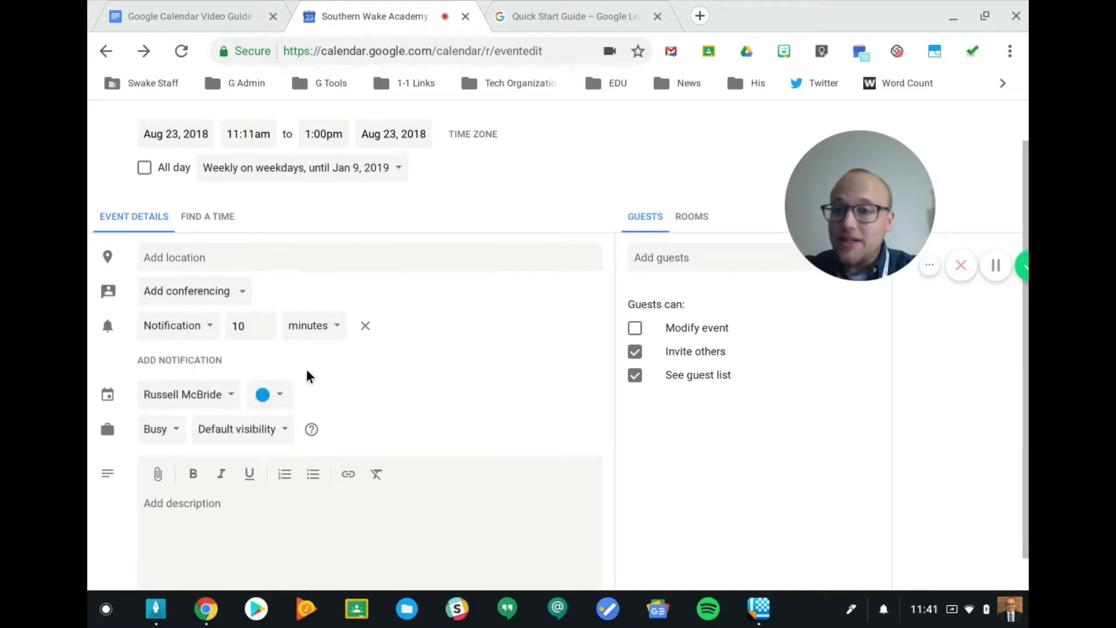
pyautogui.click(195, 323)
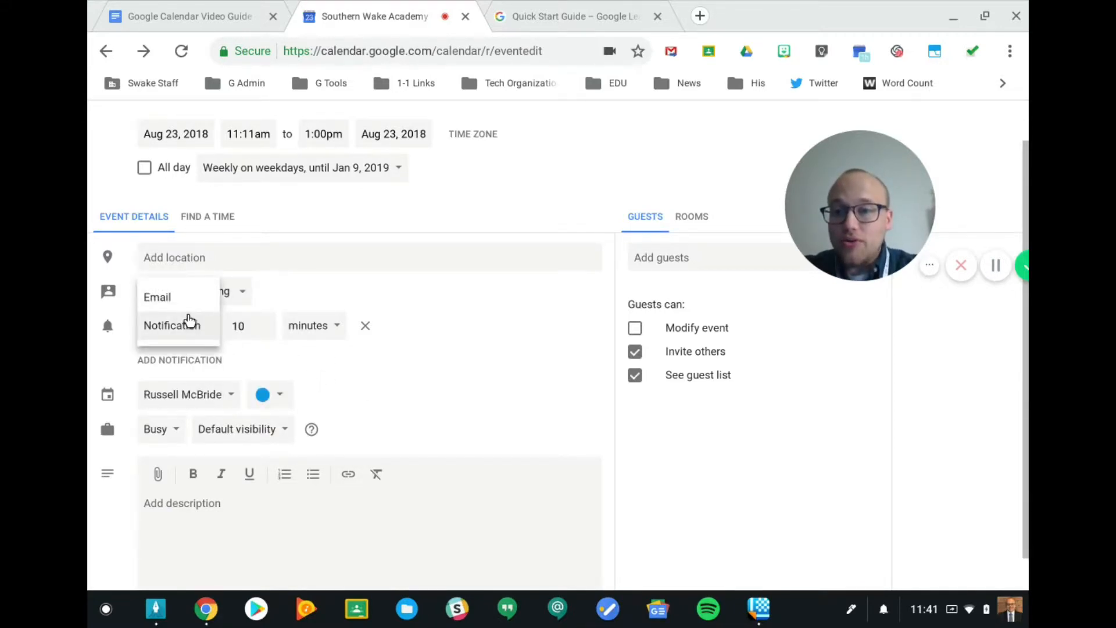
pyautogui.click(194, 324)
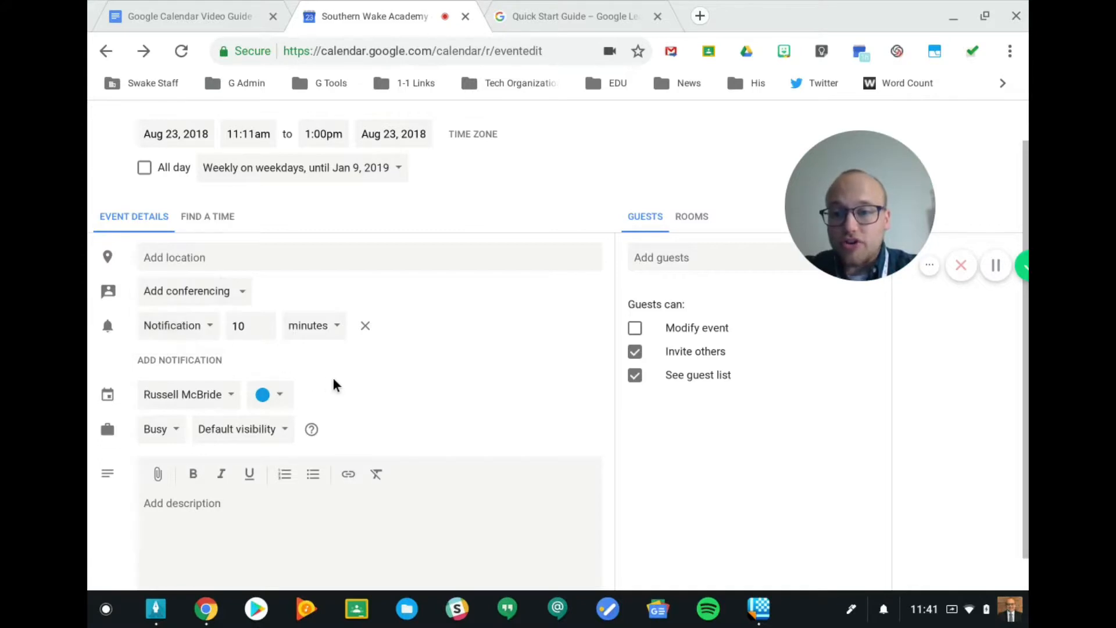
# Look over the description field and the Drive file picker for attachments, and close the picker without attaching a file.
pyautogui.scroll(-1, 334, 383)
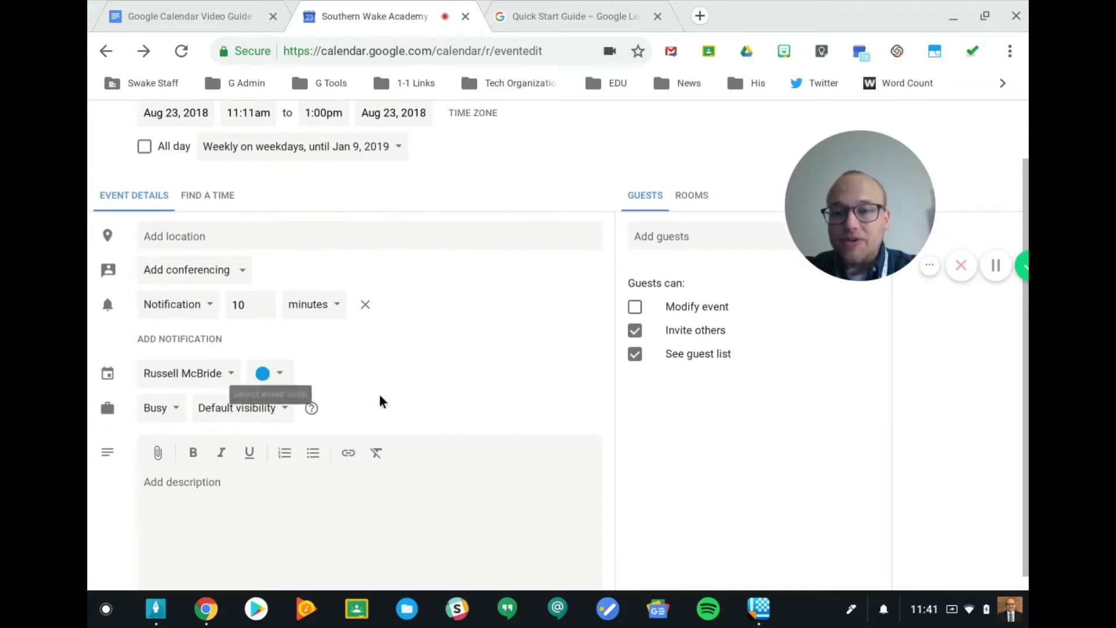
pyautogui.scroll(-1, 406, 406)
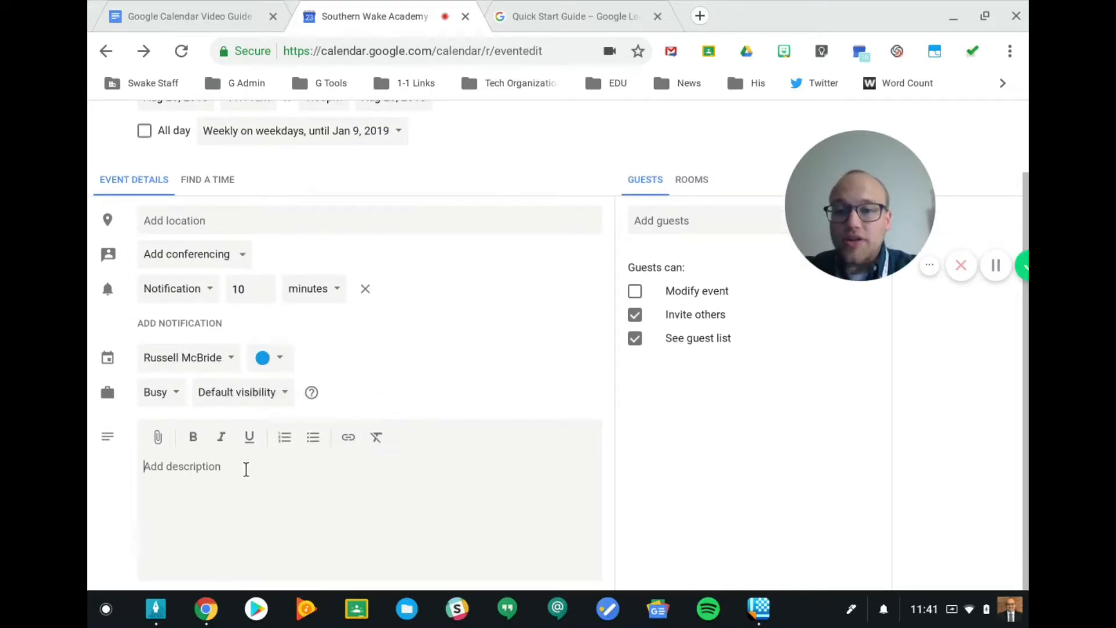
pyautogui.click(213, 458)
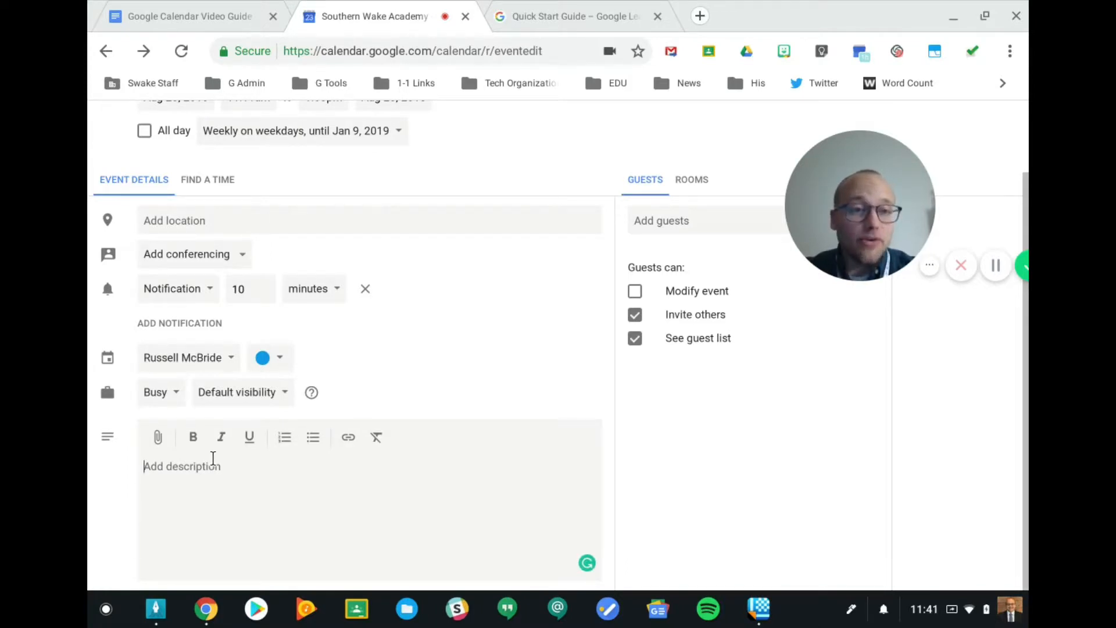
pyautogui.click(156, 438)
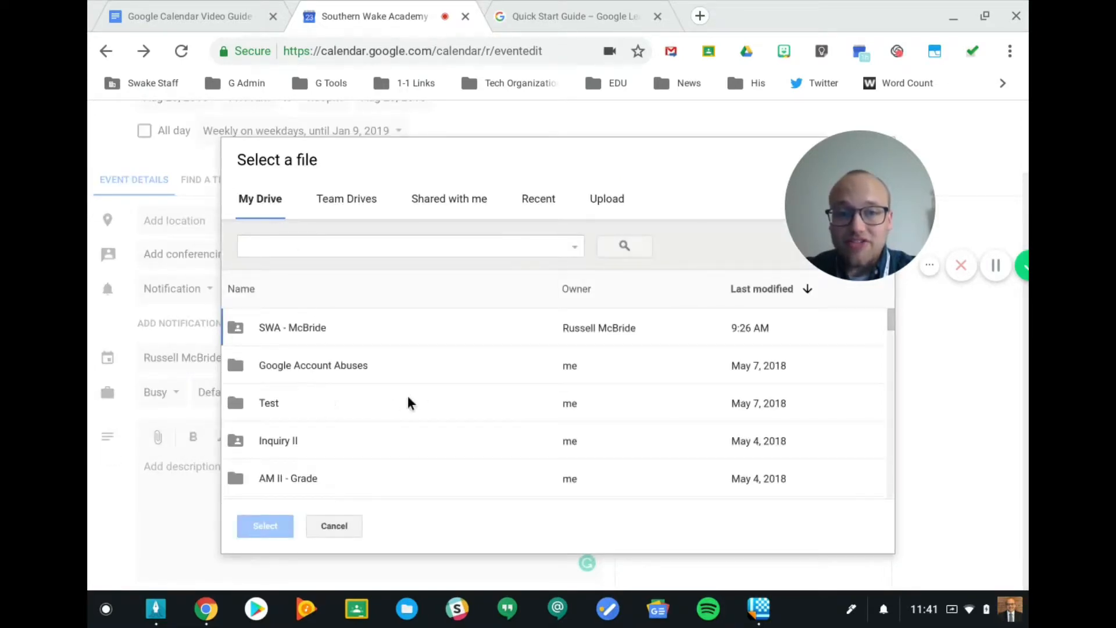
pyautogui.moveTo(804, 213); pyautogui.dragTo(809, 248)
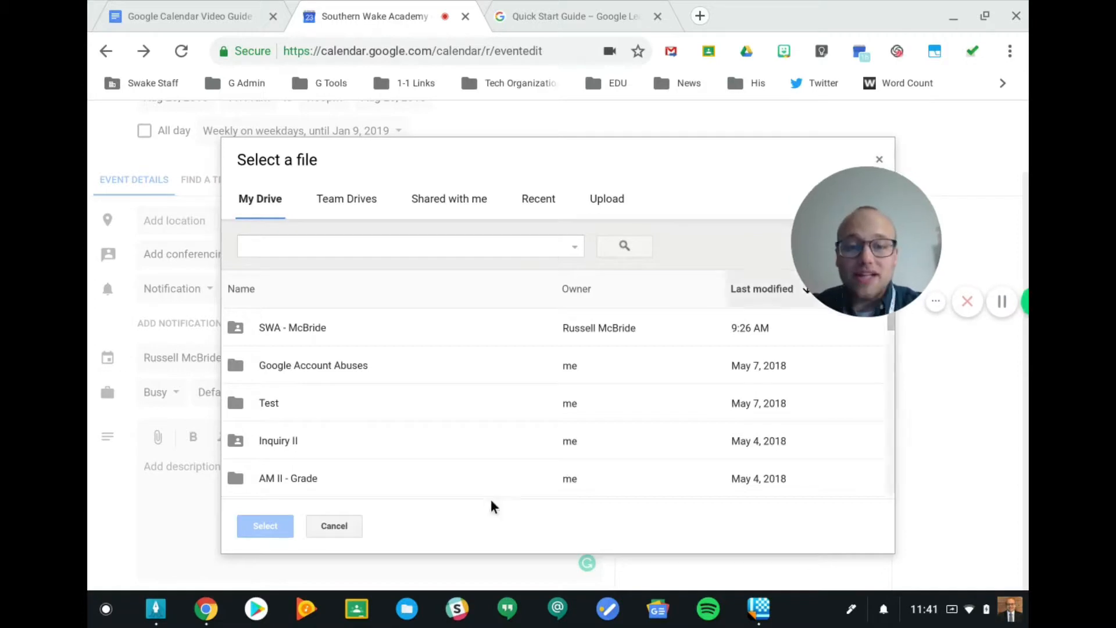
pyautogui.click(336, 523)
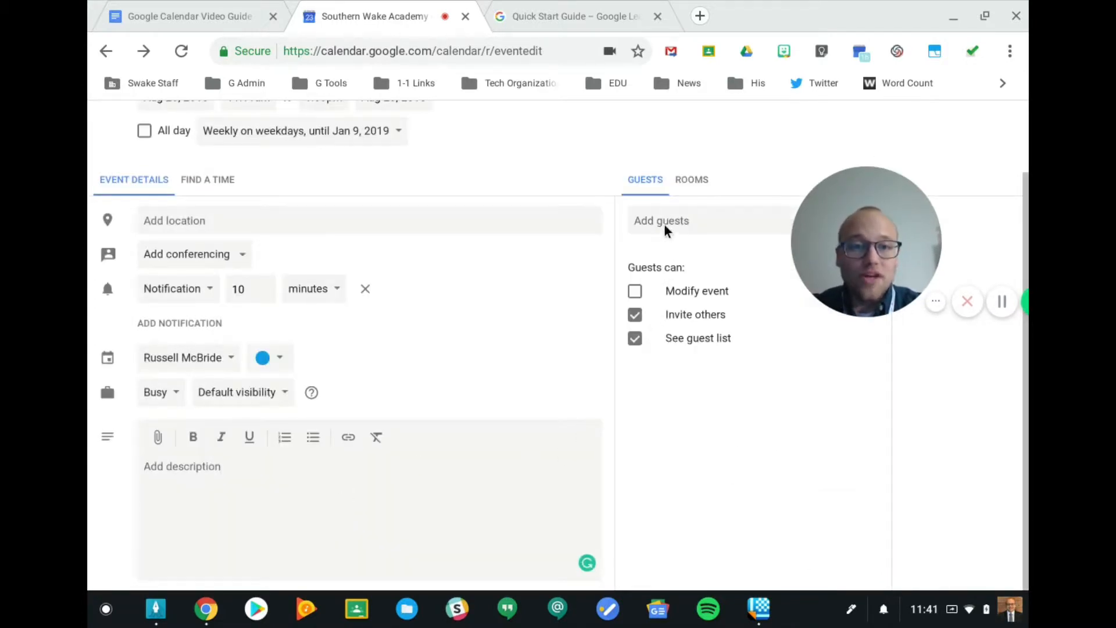
# Search the guest suggestions by a colleague's first name and clear the entry without inviting anyone.
pyautogui.click(658, 208)
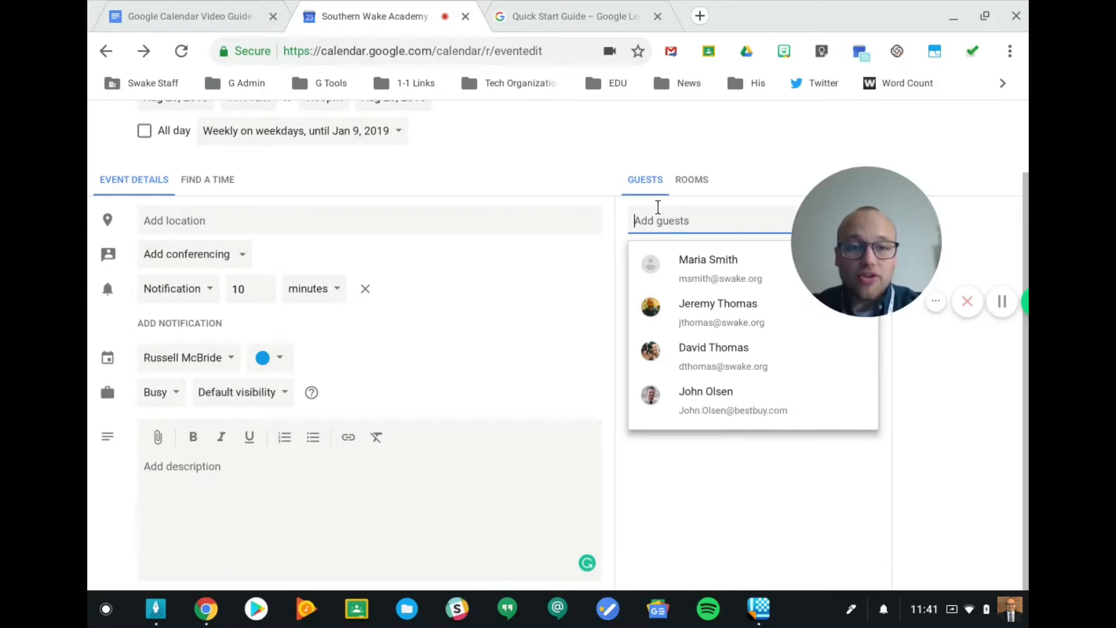
pyautogui.write('jerem')
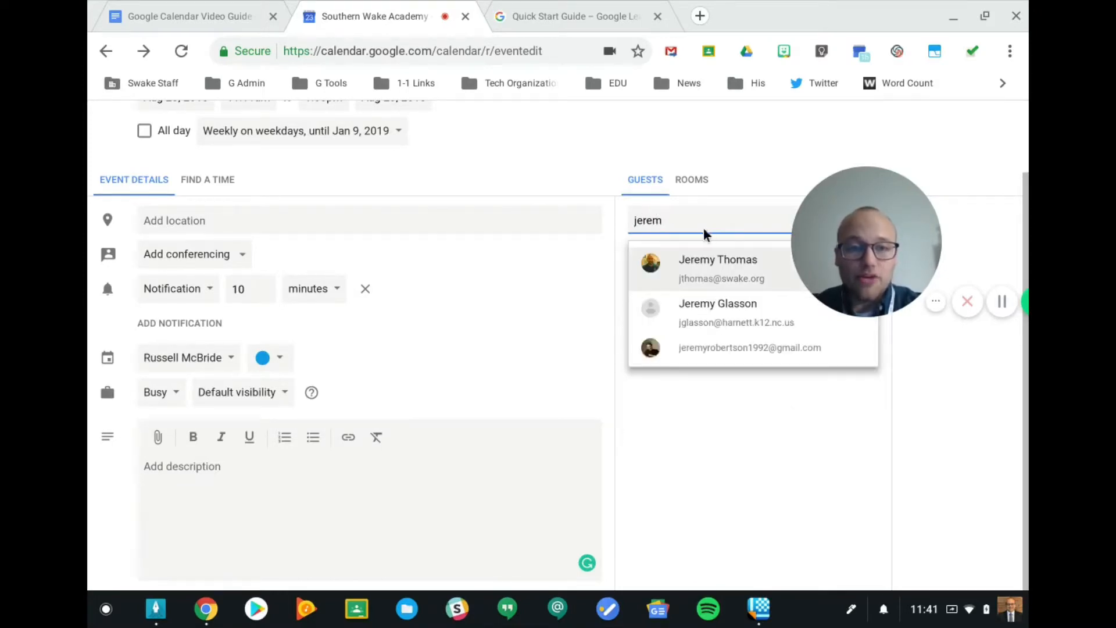
pyautogui.click(555, 273)
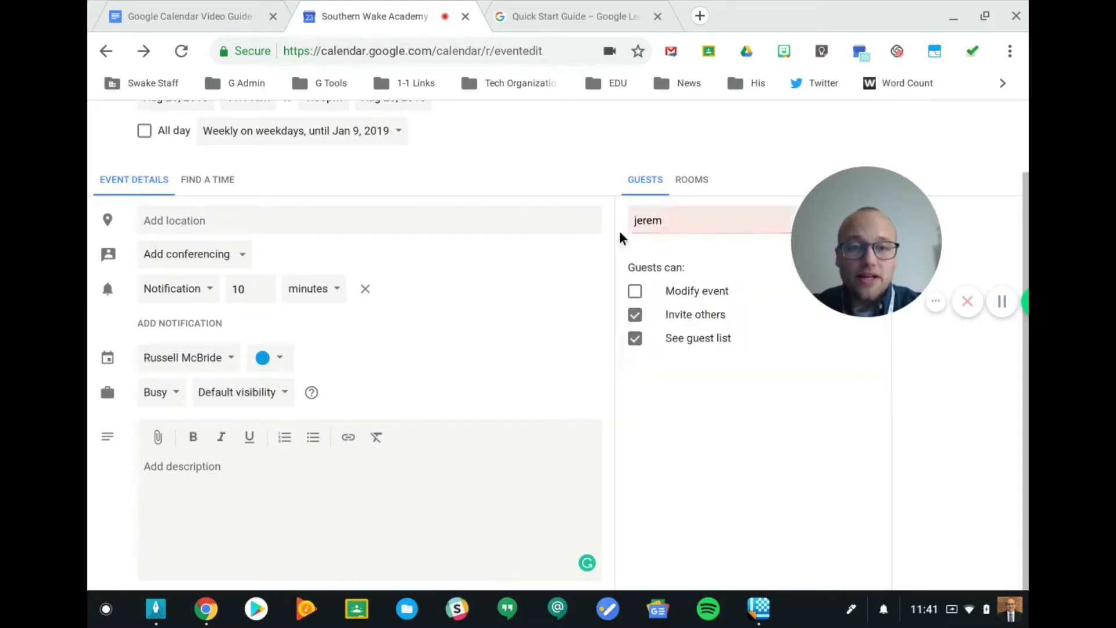
pyautogui.doubleClick(695, 207)
pyautogui.press('BackSpace')
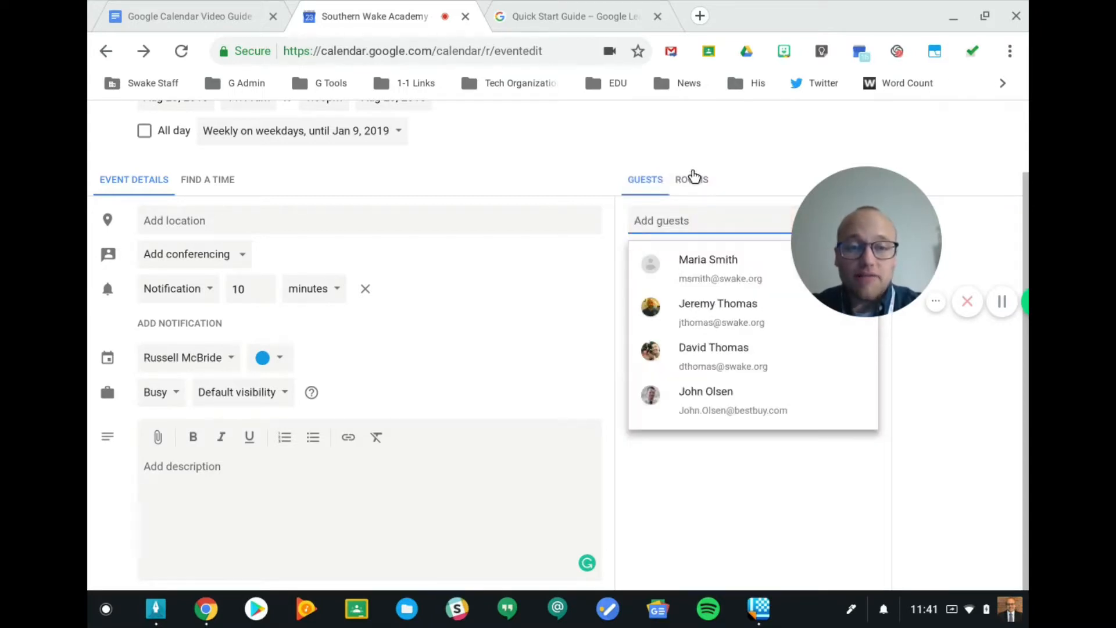
# Examine the rooms and carts offered for booking with the 3rd Period - Planning event.
pyautogui.click(690, 179)
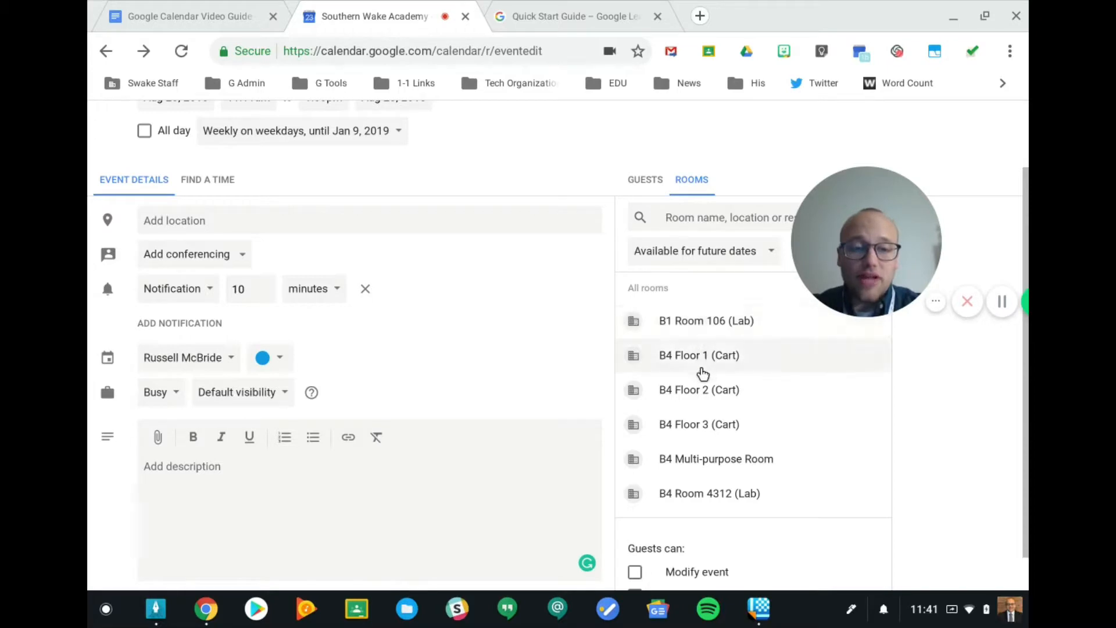
pyautogui.scroll(-1, 633, 392)
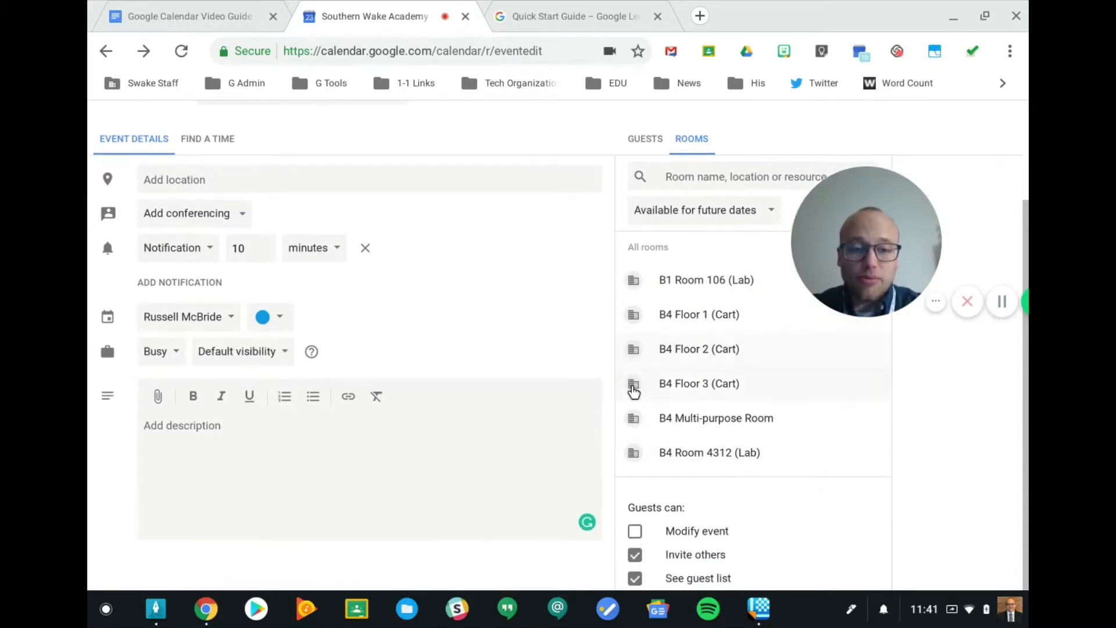
pyautogui.scroll(1, 633, 392)
pyautogui.scroll(2, 633, 393)
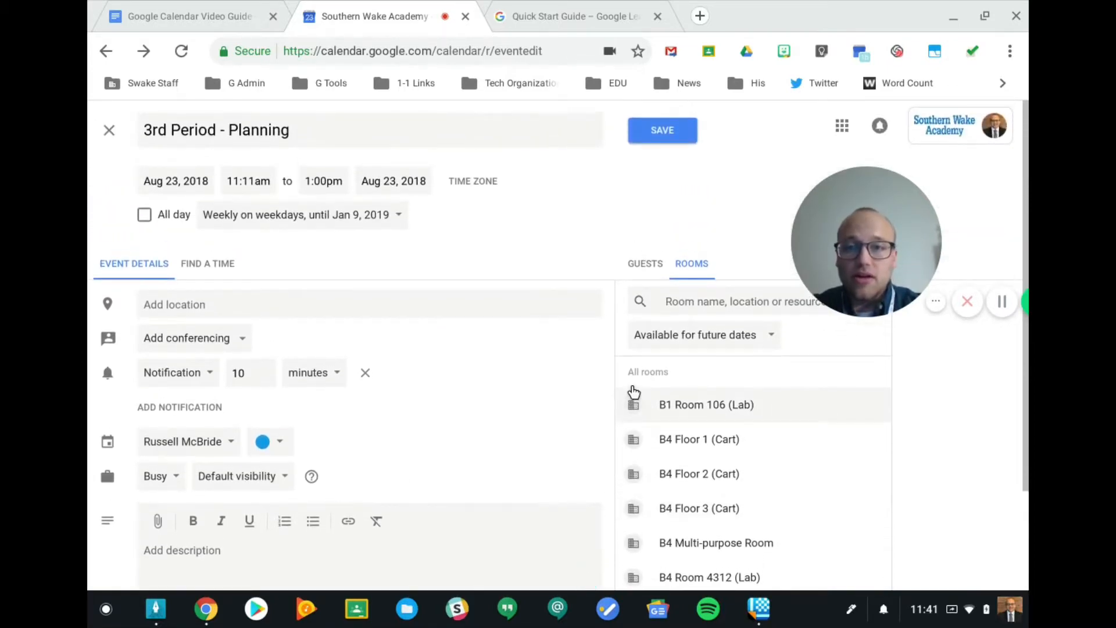
# Save the 3rd Period - Planning event and check how it repeats in the week of August 27, 2018.
pyautogui.click(643, 265)
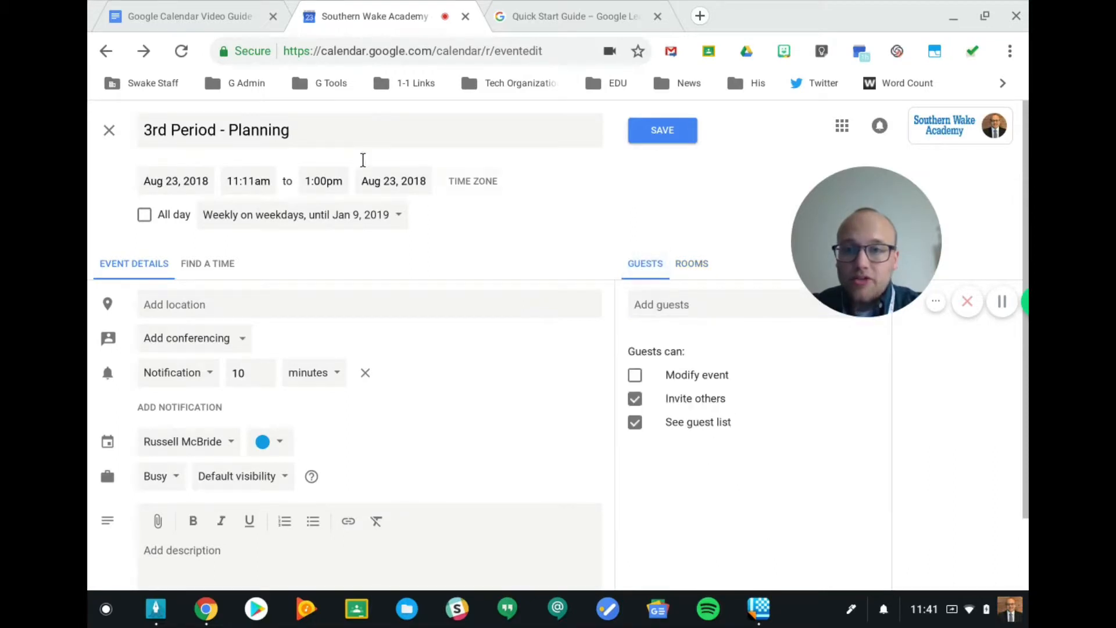
pyautogui.click(647, 132)
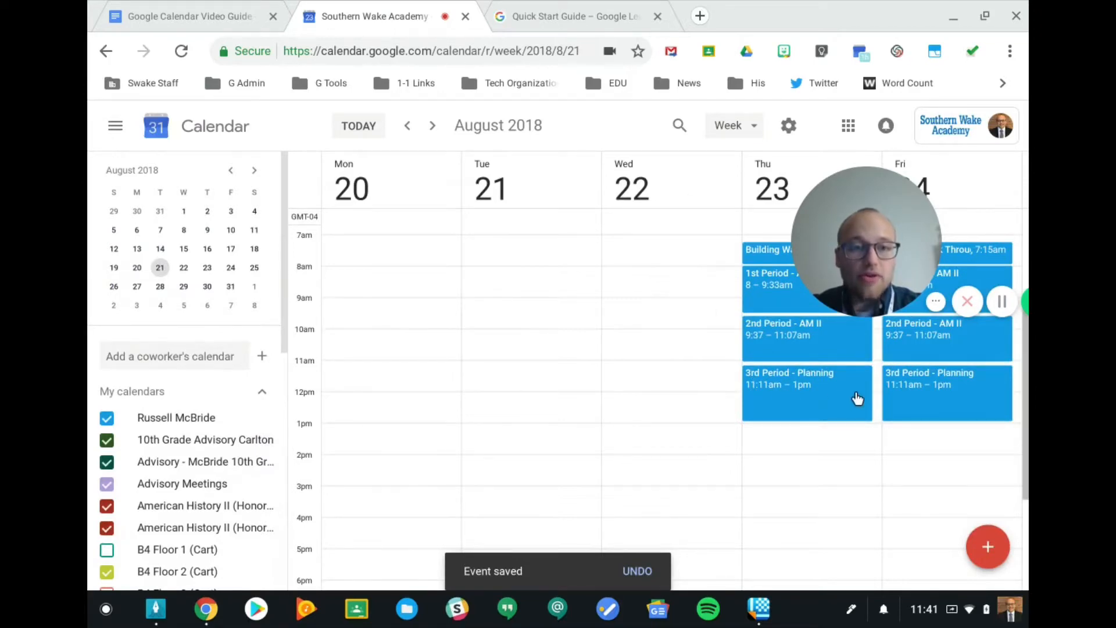
pyautogui.click(429, 124)
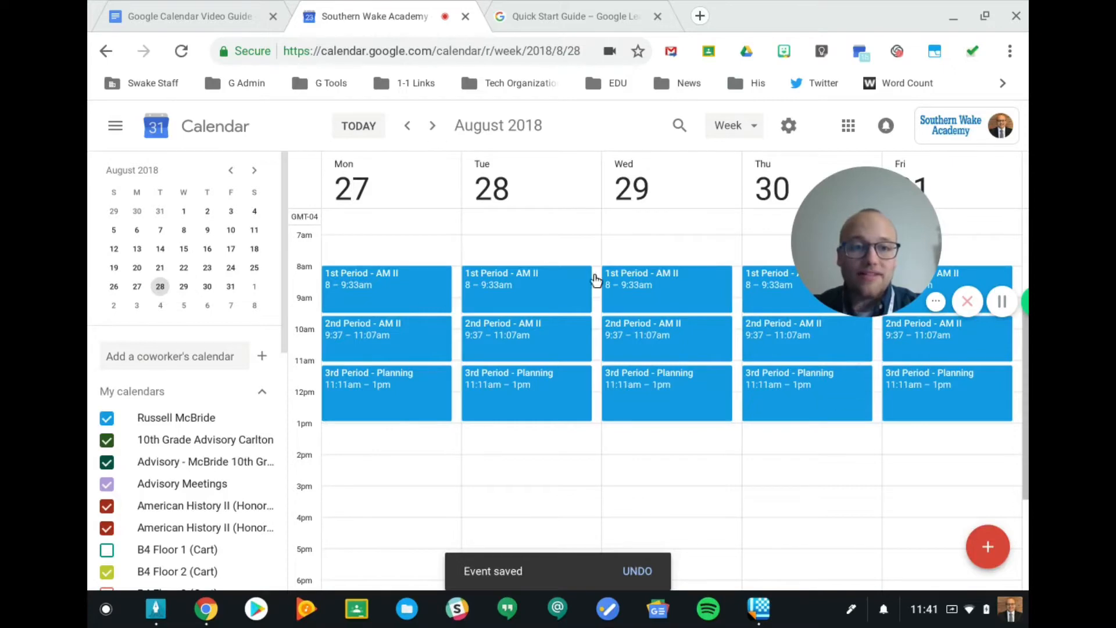
pyautogui.click(406, 126)
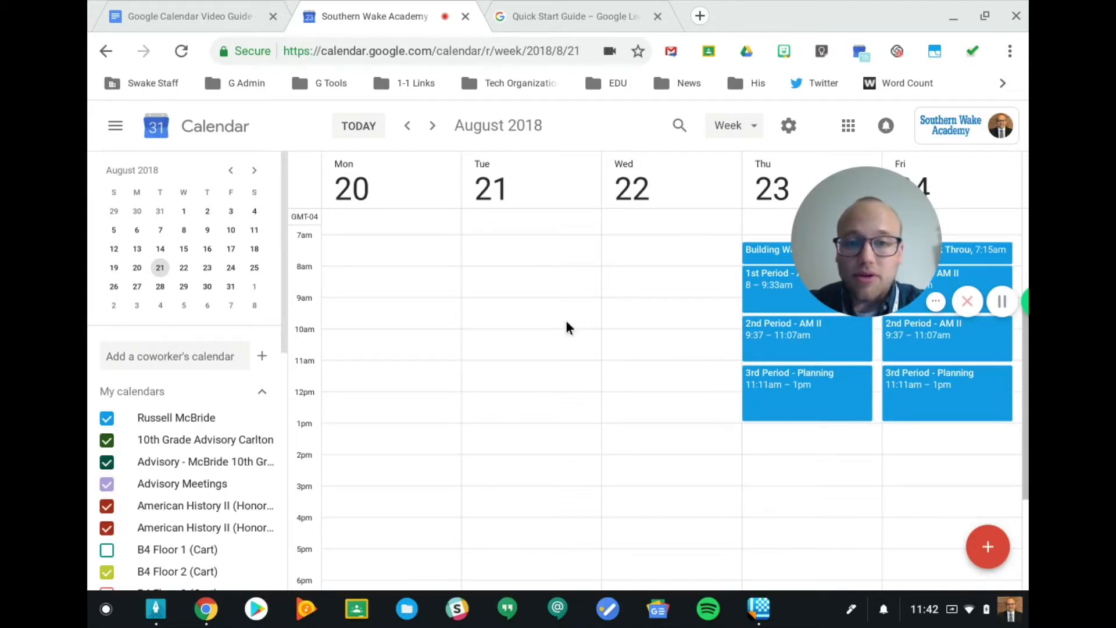
# Start an appointment slots block titled Technology Check-In on Monday, Aug 20, 2018 at 8:00am.
pyautogui.click(370, 267)
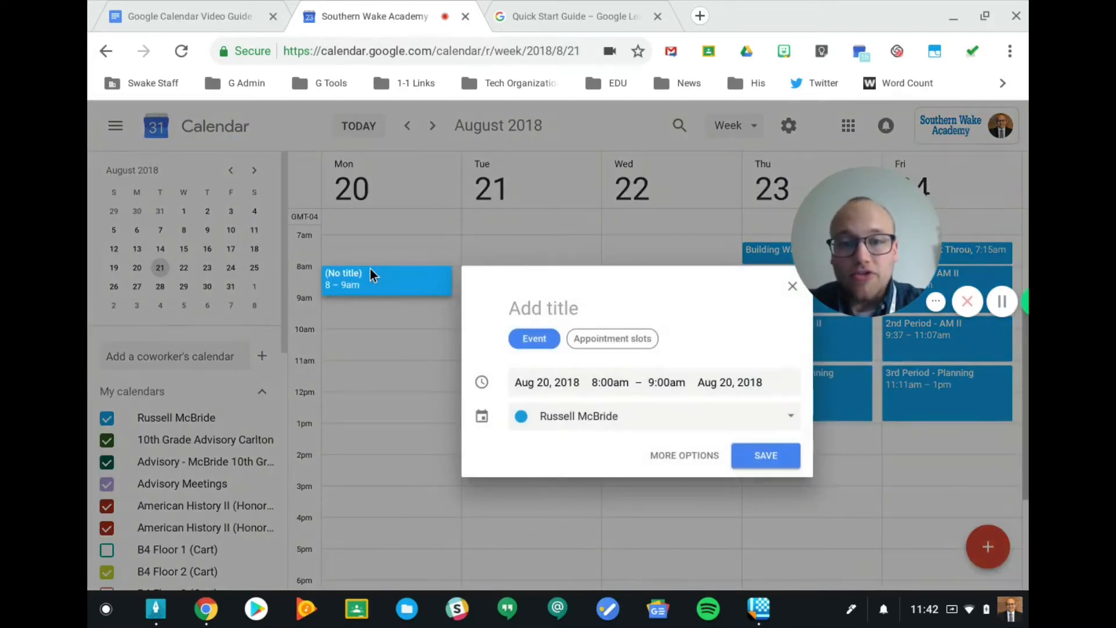
pyautogui.click(613, 341)
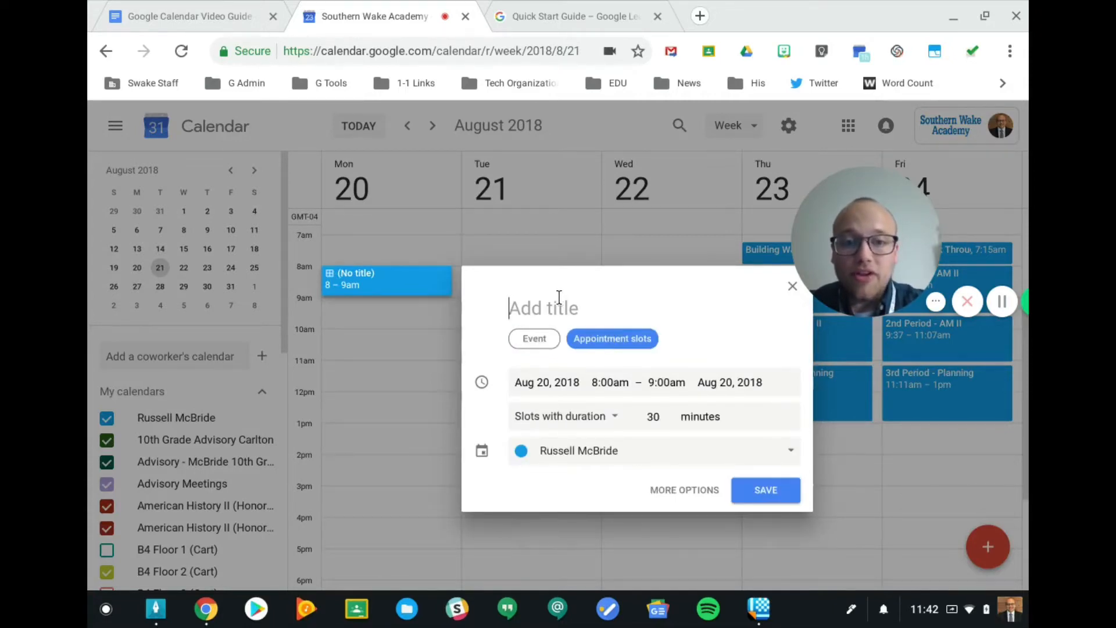
pyautogui.write('Techno')
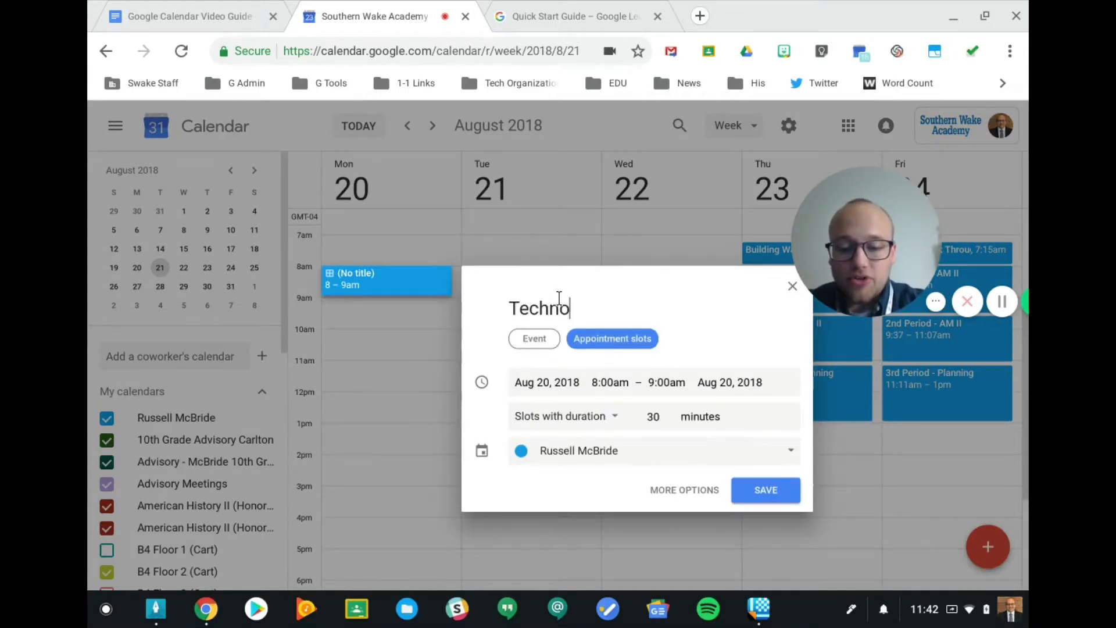
pyautogui.write('logy Check-In')
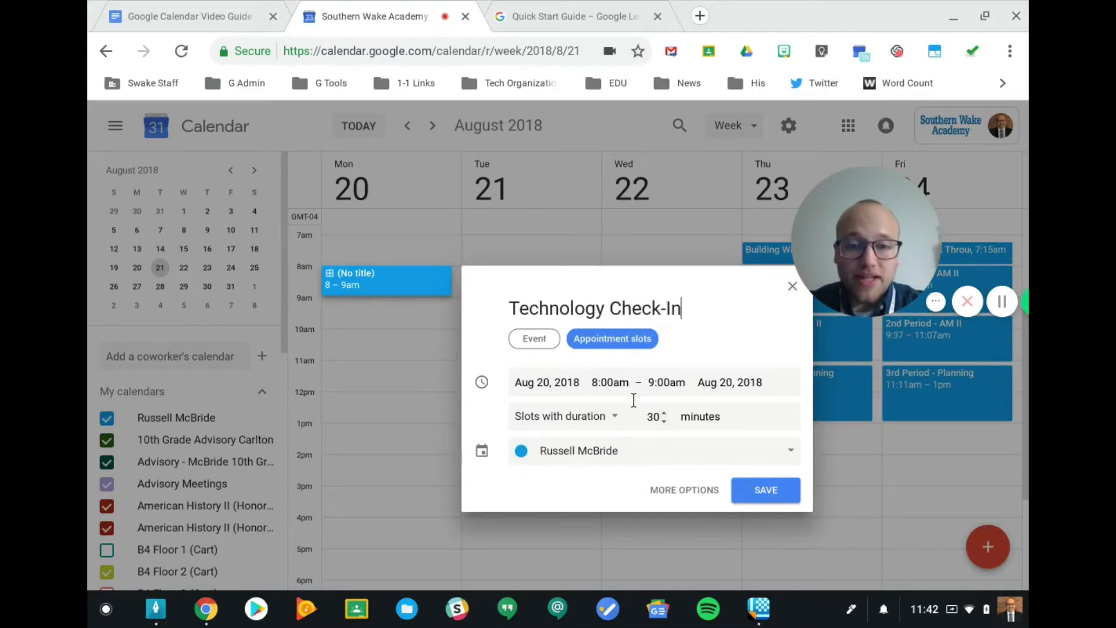
# Set the Technology Check-In end time to 10:00am and save the block, keeping 30-minute slots with duration.
pyautogui.click(645, 372)
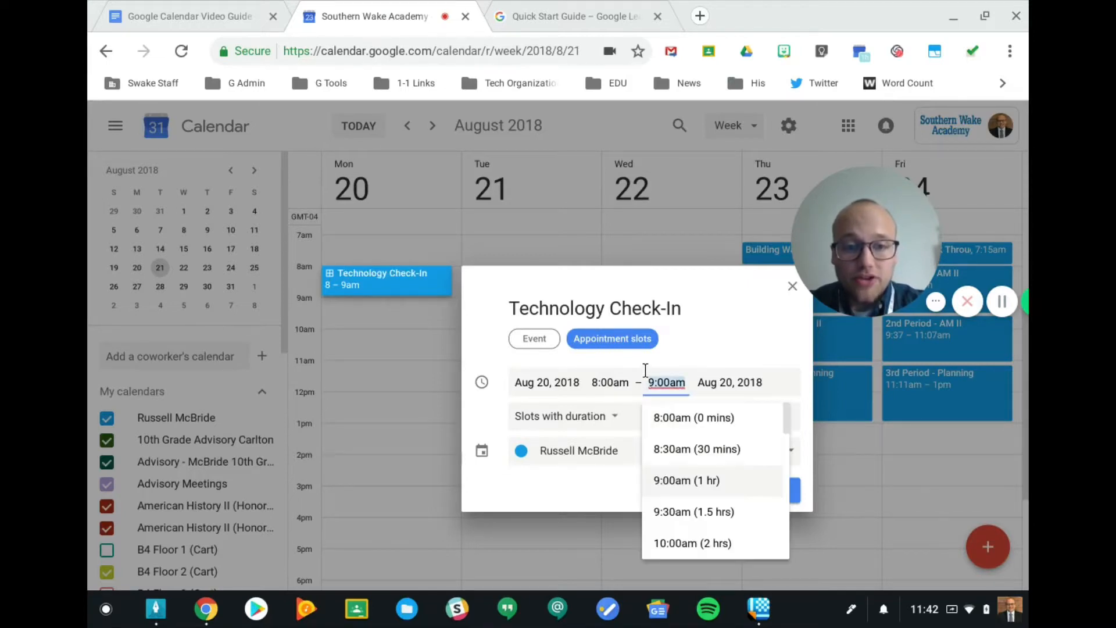
pyautogui.moveTo(644, 370); pyautogui.dragTo(654, 389)
pyautogui.write('10')
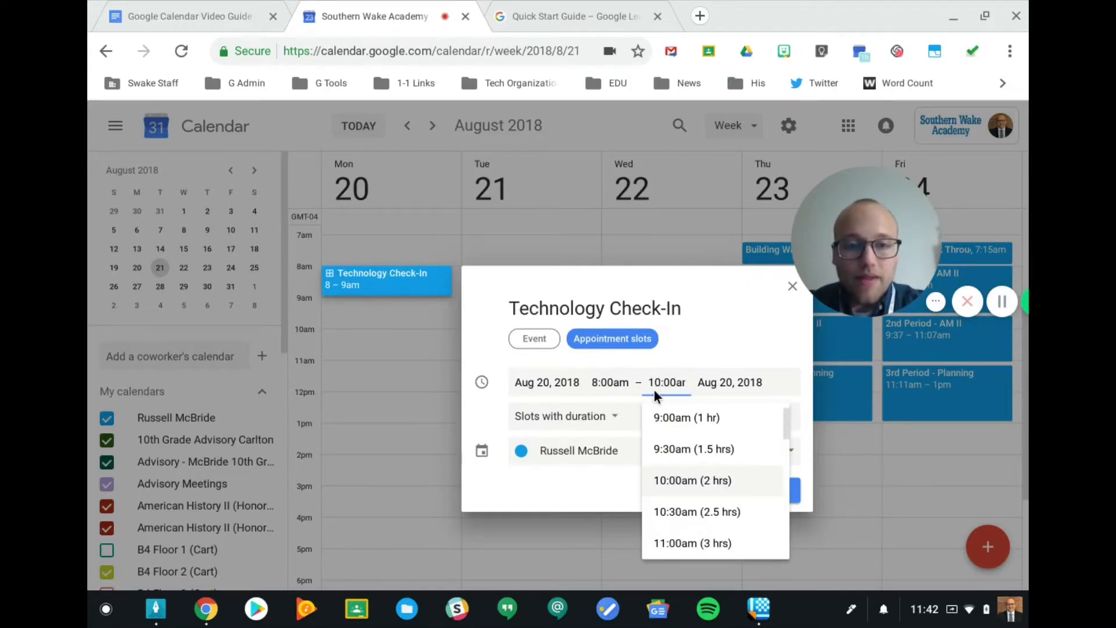
pyautogui.click(688, 330)
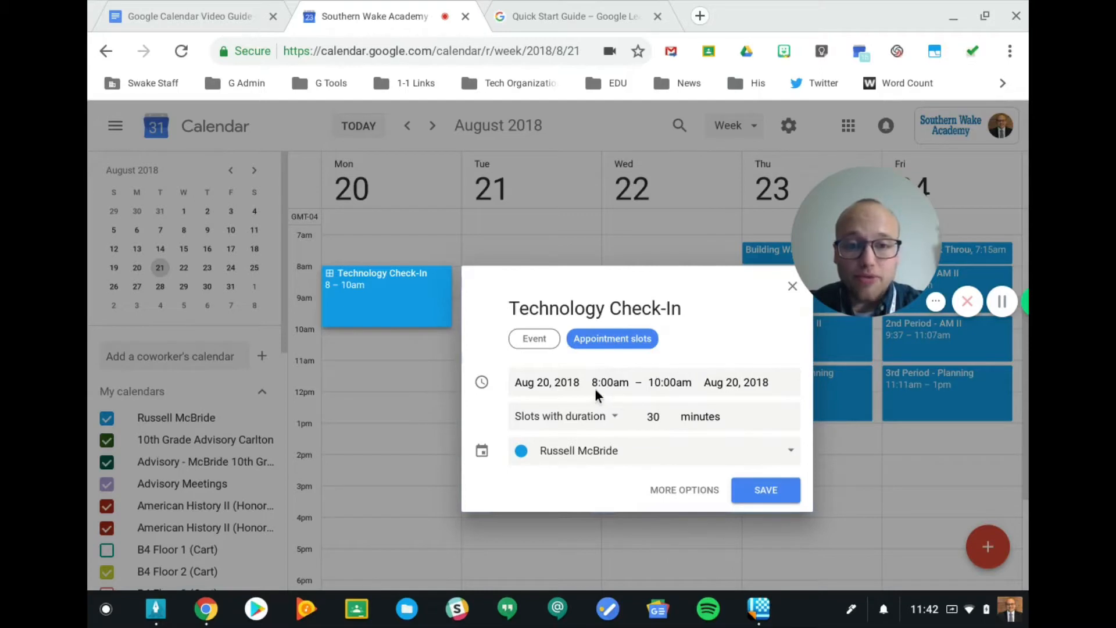
pyautogui.click(604, 416)
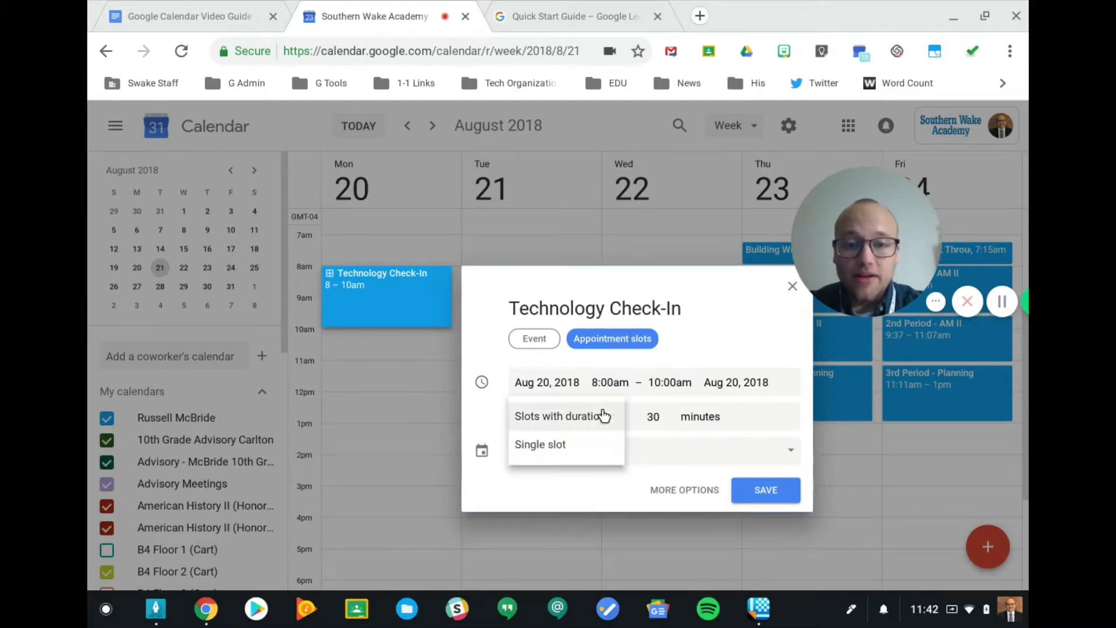
pyautogui.click(712, 340)
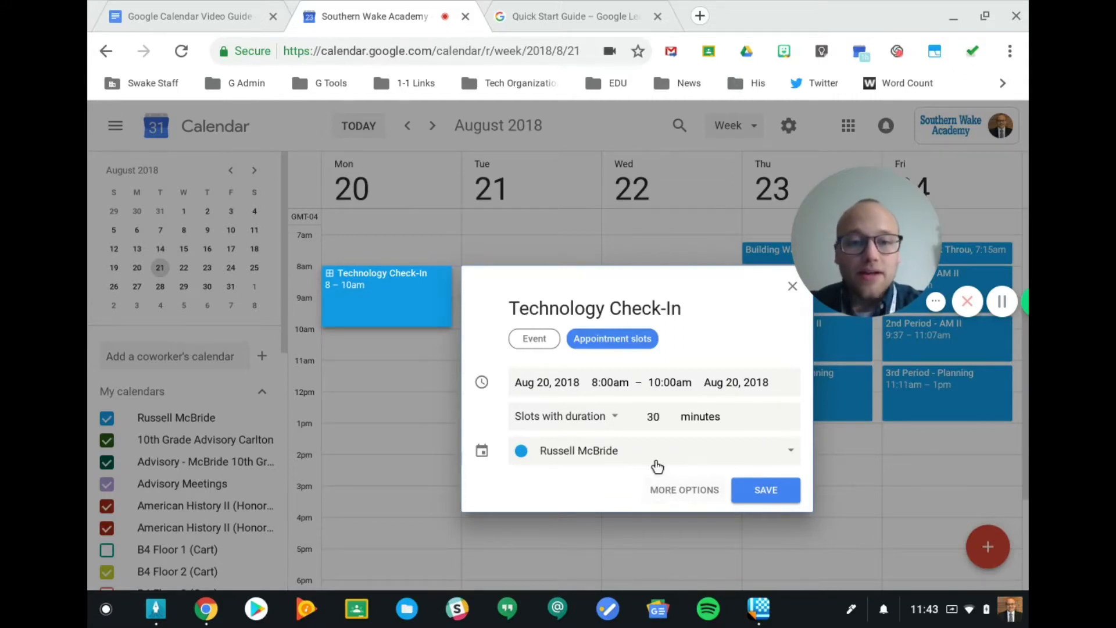
pyautogui.click(742, 489)
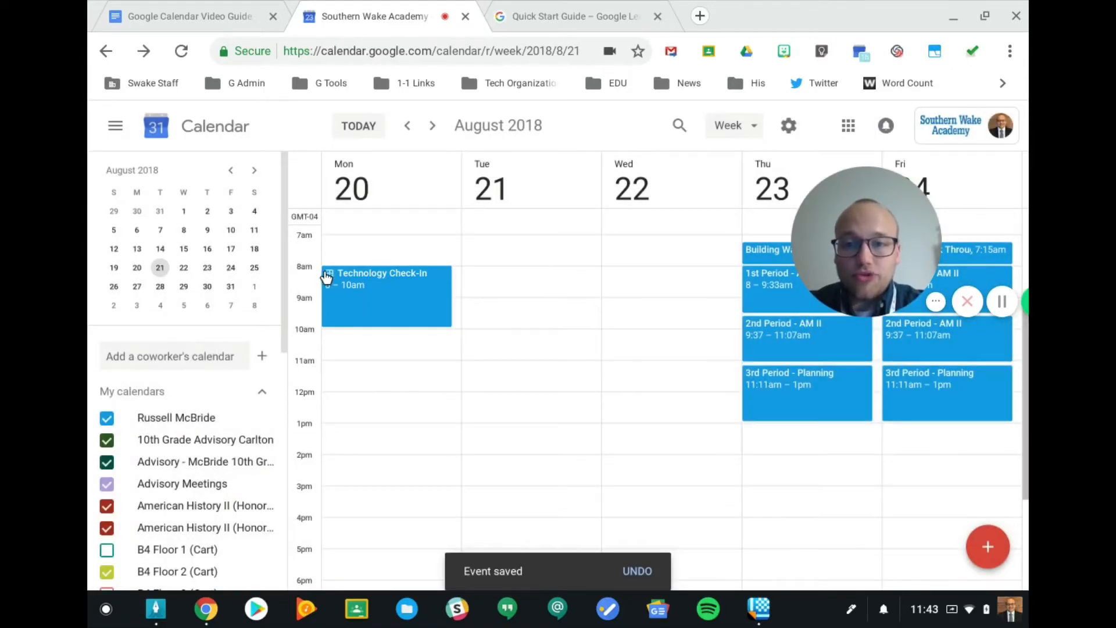
# Copy the link to the calendar's appointment page from the Technology Check-In details and open that page in Chrome.
pyautogui.click(395, 306)
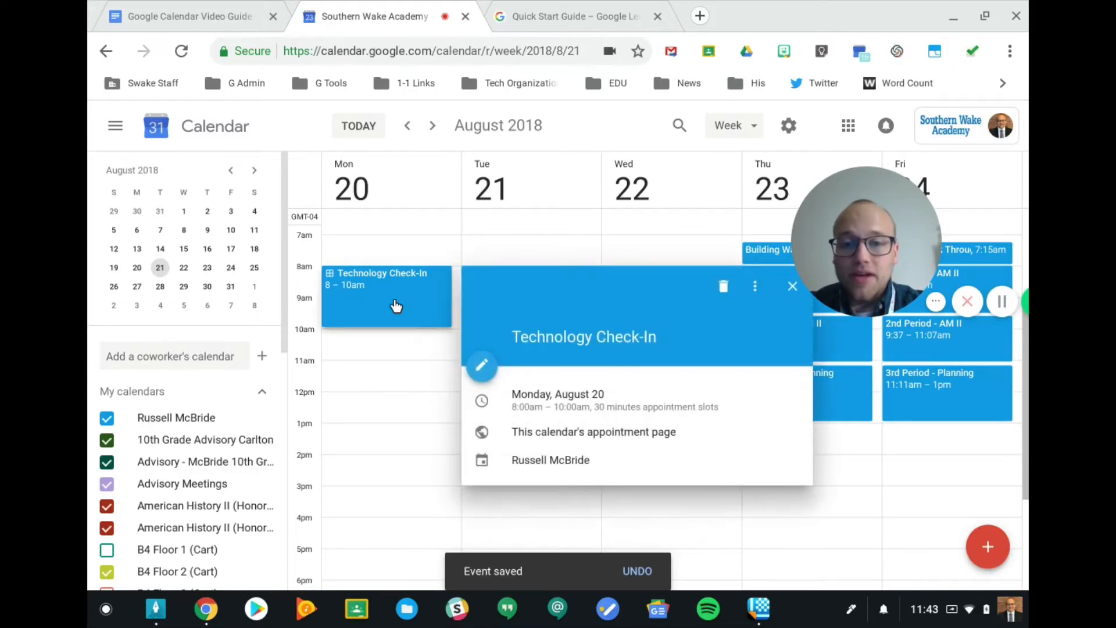
pyautogui.rightClick(555, 437)
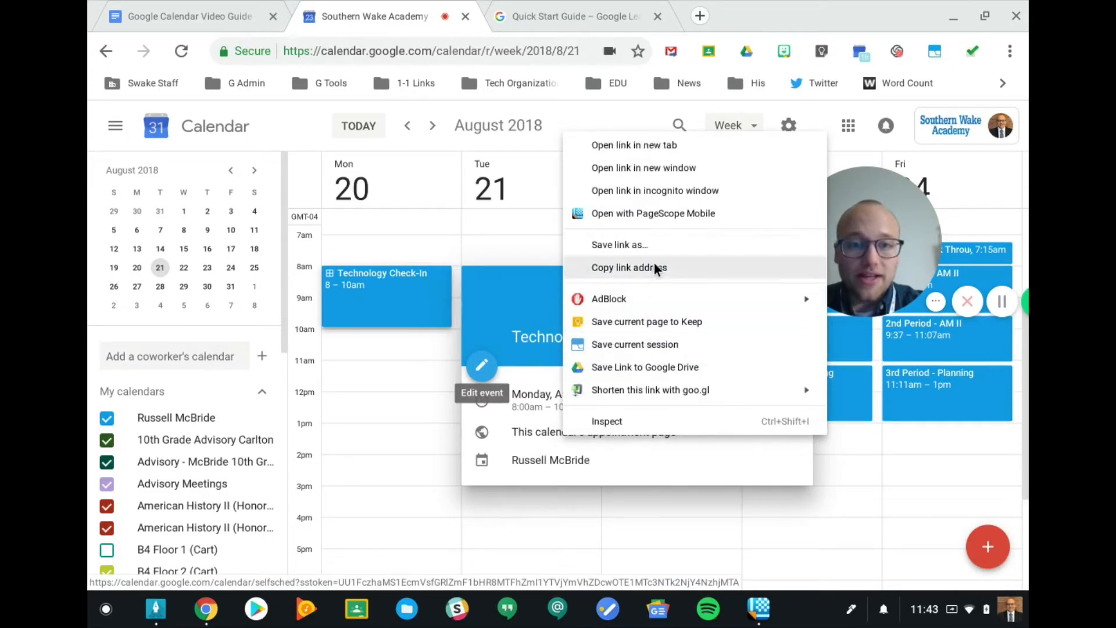
pyautogui.click(640, 267)
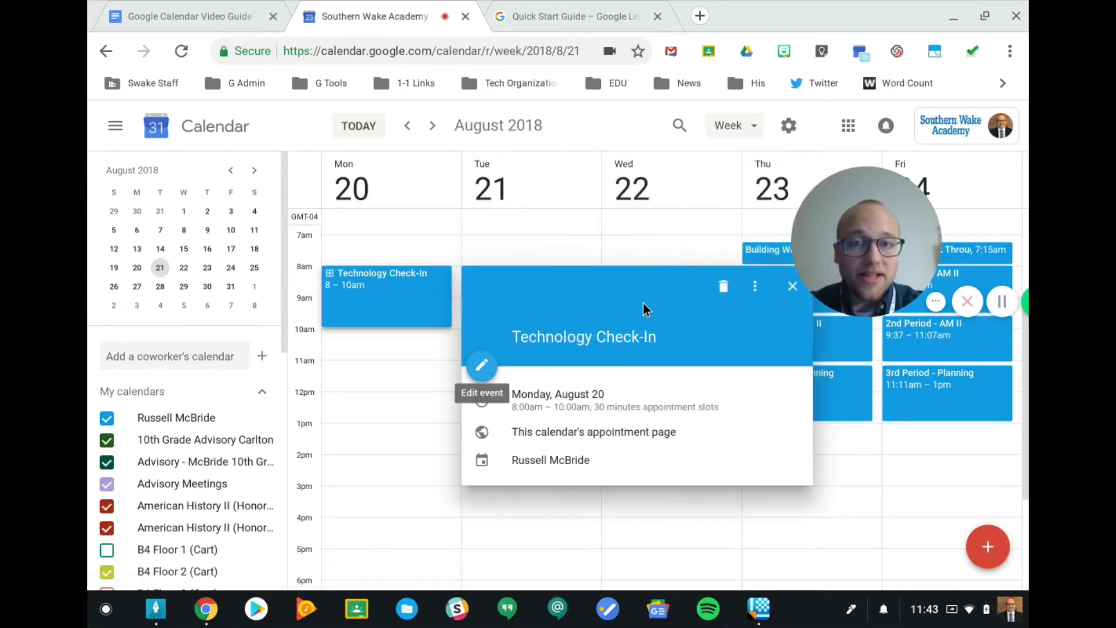
pyautogui.click(623, 433)
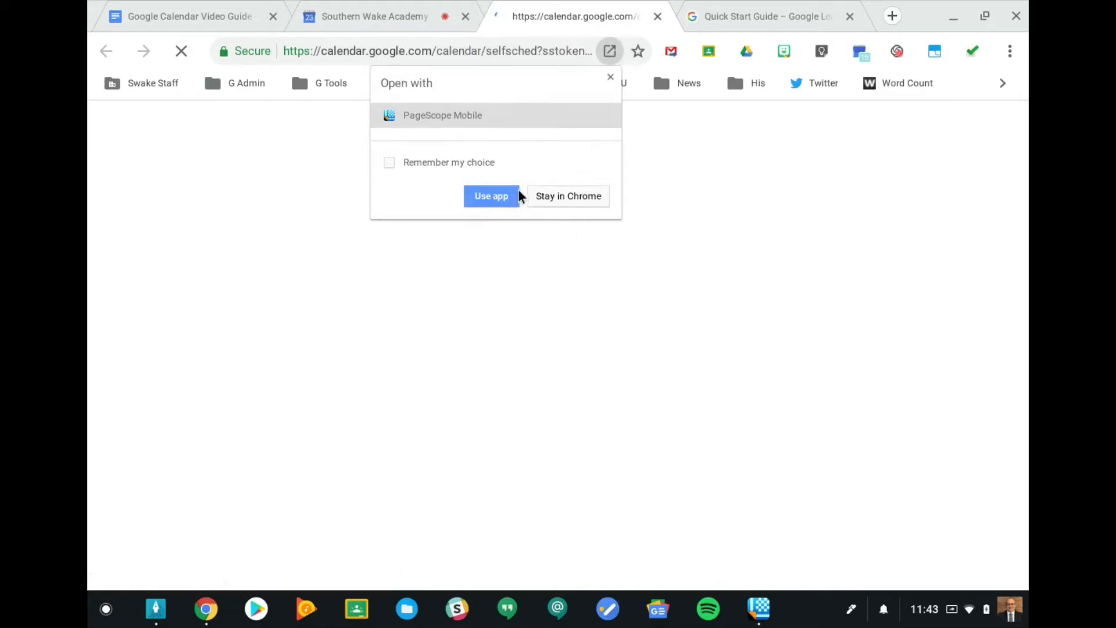
pyautogui.click(541, 196)
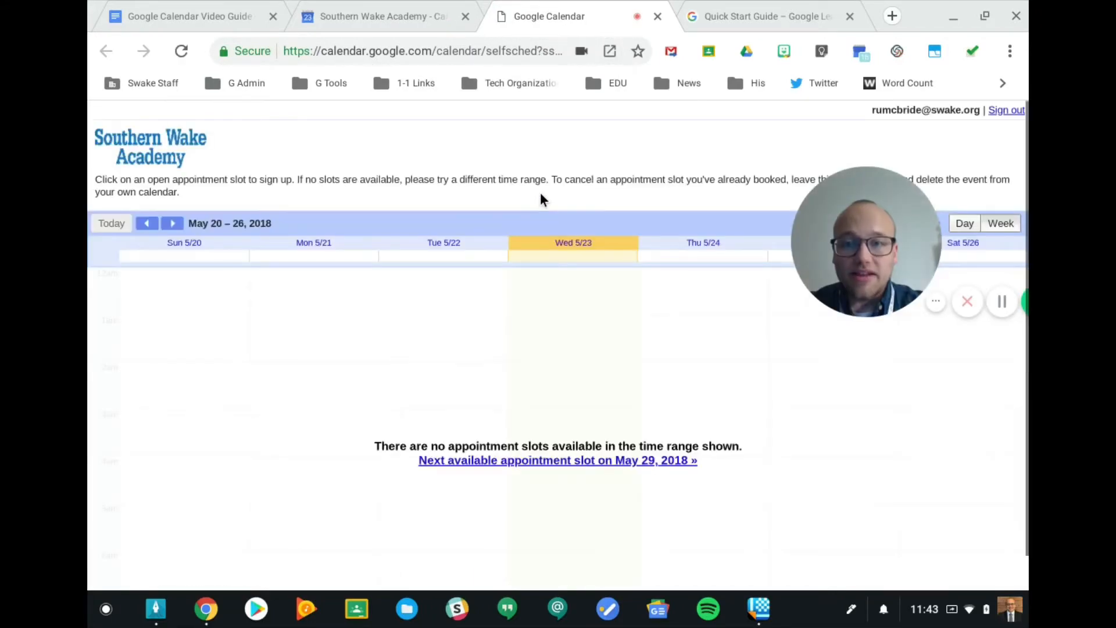
# Advance the appointment page to the week of Aug 19 – 25, 2018 and examine the bookable Technology Check-In slots.
pyautogui.click(171, 224)
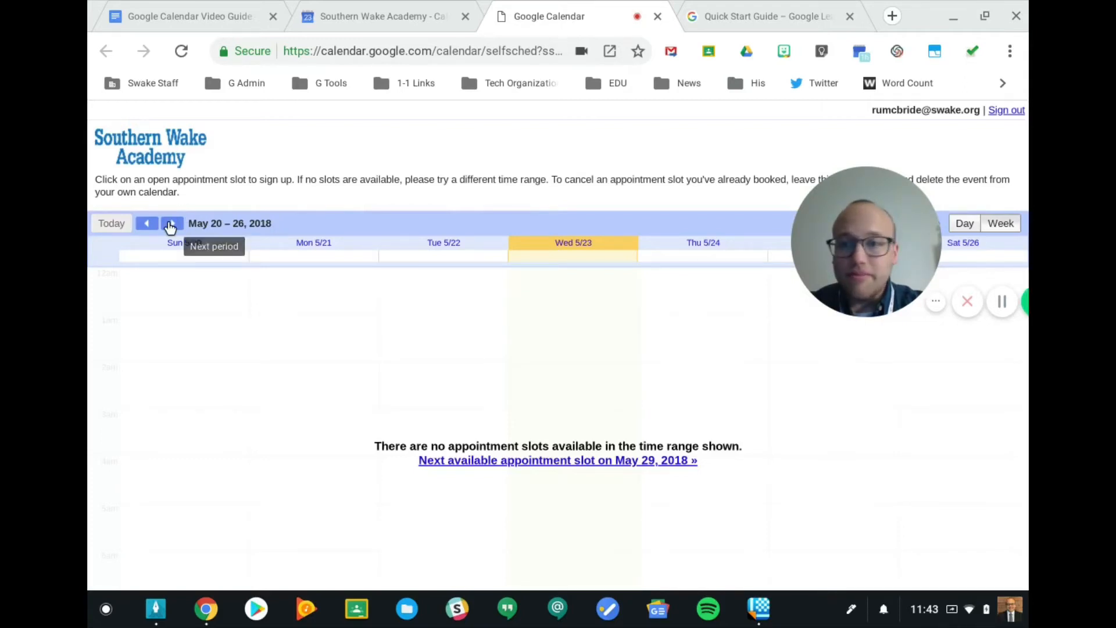
pyautogui.click(171, 224)
pyautogui.click(171, 224)
pyautogui.click(172, 224)
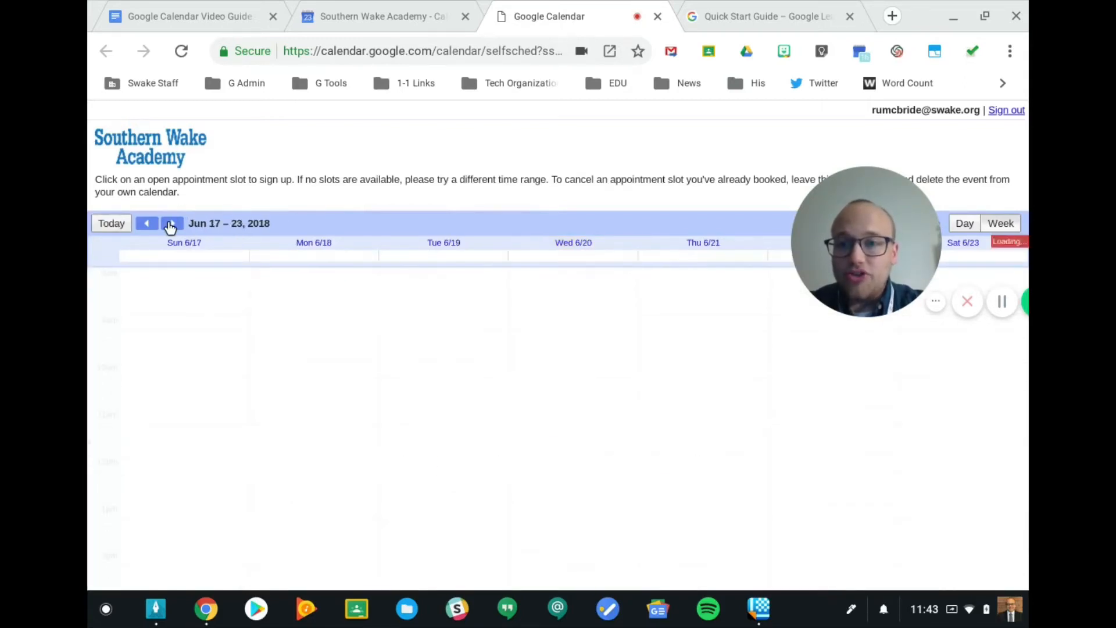
pyautogui.click(172, 224)
pyautogui.click(172, 224)
pyautogui.click(171, 223)
pyautogui.click(171, 224)
pyautogui.click(171, 224)
pyautogui.click(172, 223)
pyautogui.click(171, 224)
pyautogui.click(171, 224)
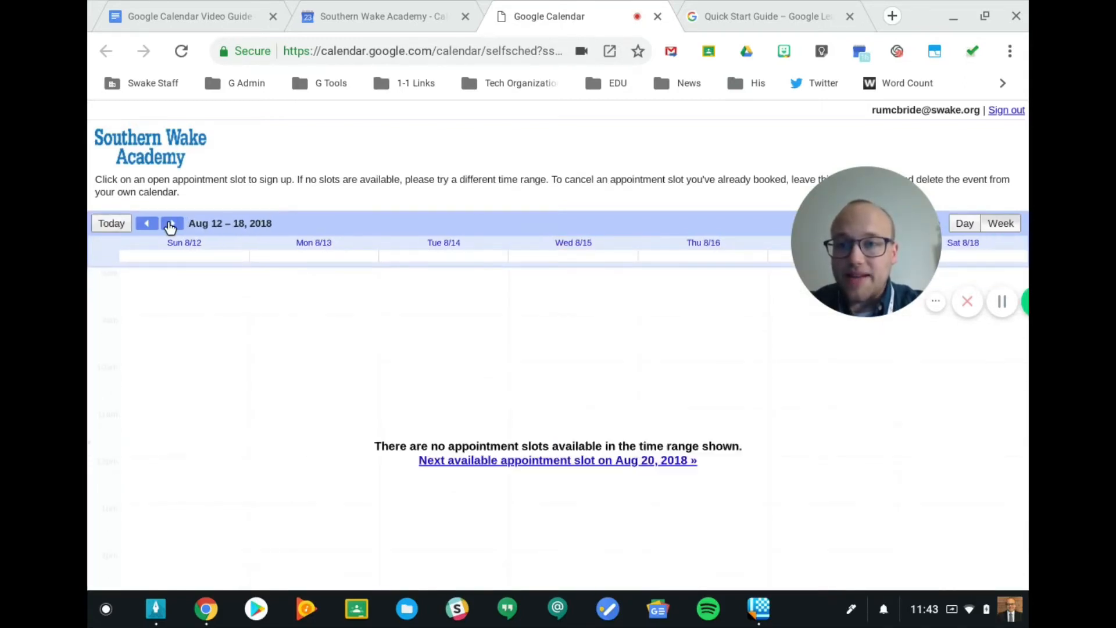
pyautogui.click(171, 224)
pyautogui.scroll(2, 424, 395)
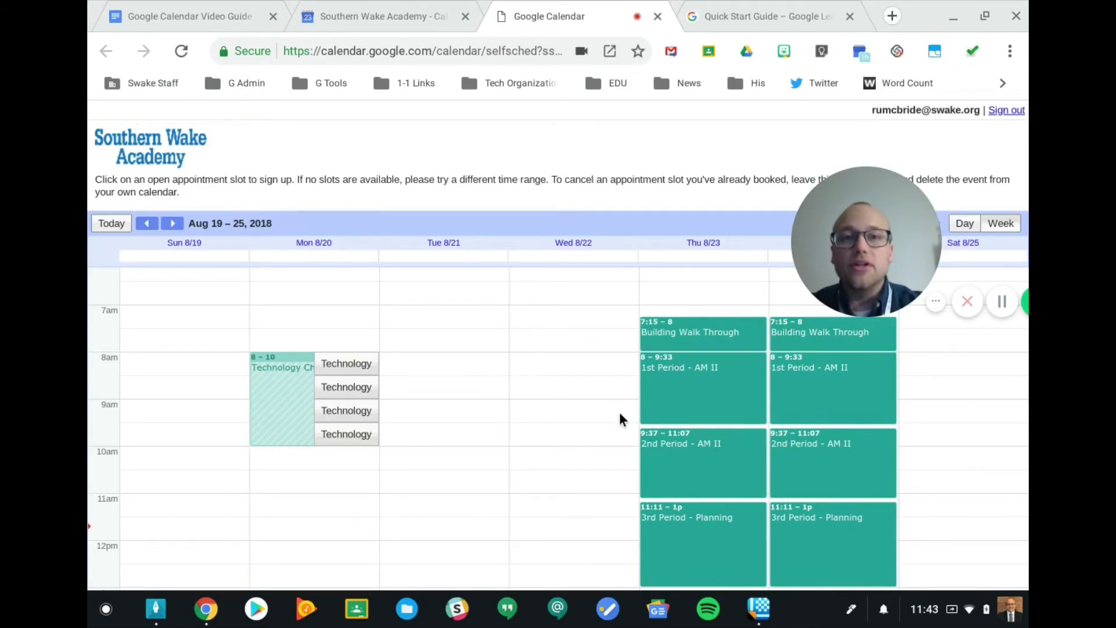
# Return to the main calendar, open the August 23 3rd Period - Planning event for editing, and add a colleague as a guest.
pyautogui.click(399, 4)
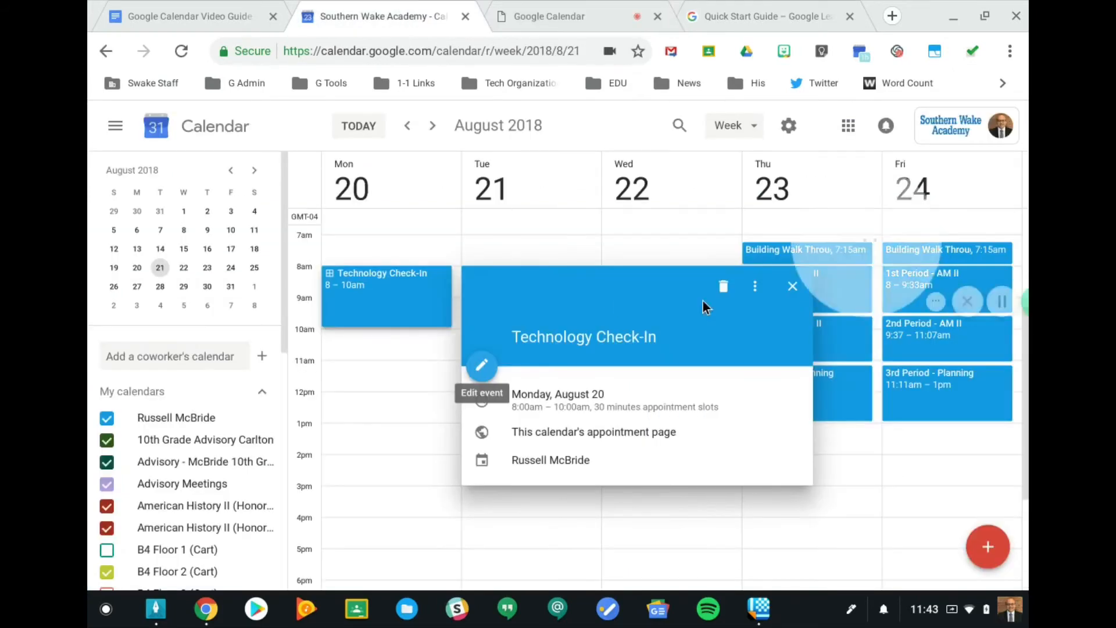
pyautogui.click(782, 284)
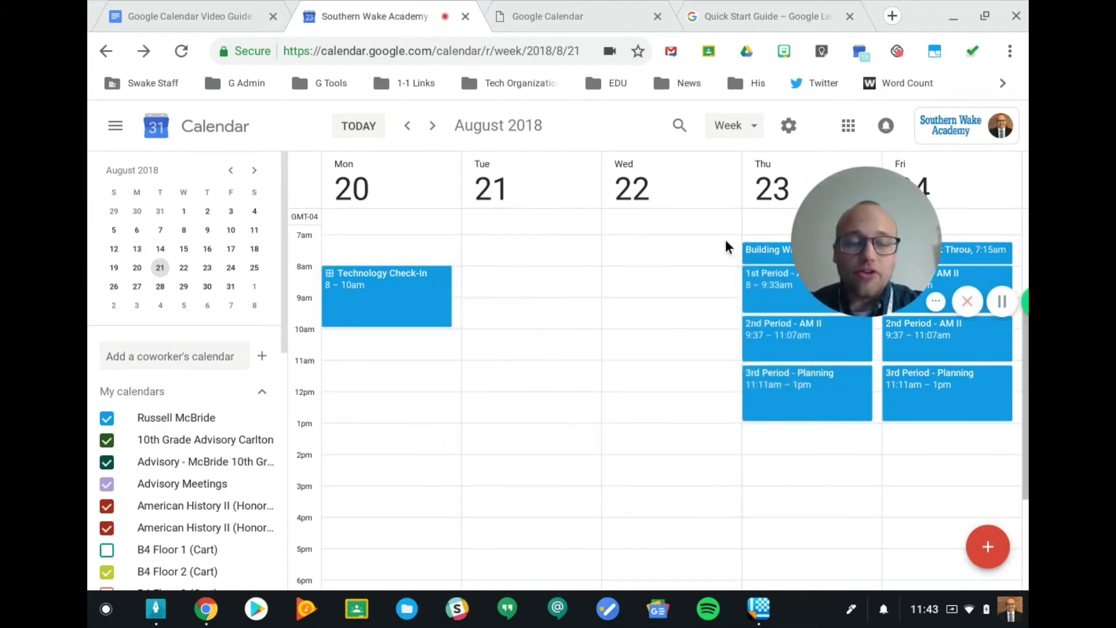
pyautogui.moveTo(901, 228)
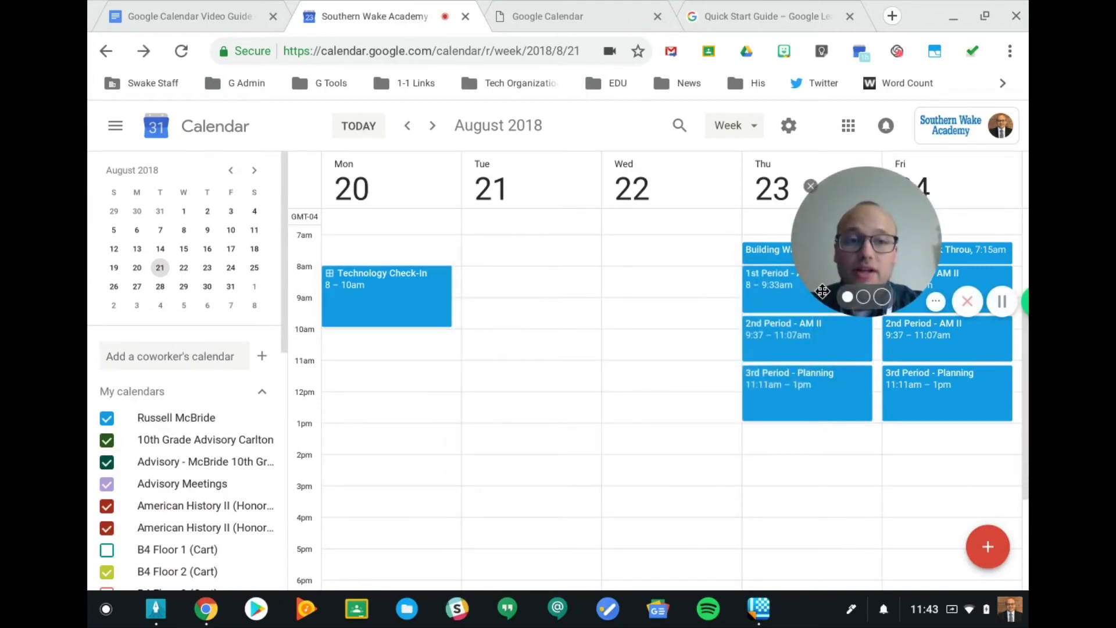
pyautogui.click(781, 379)
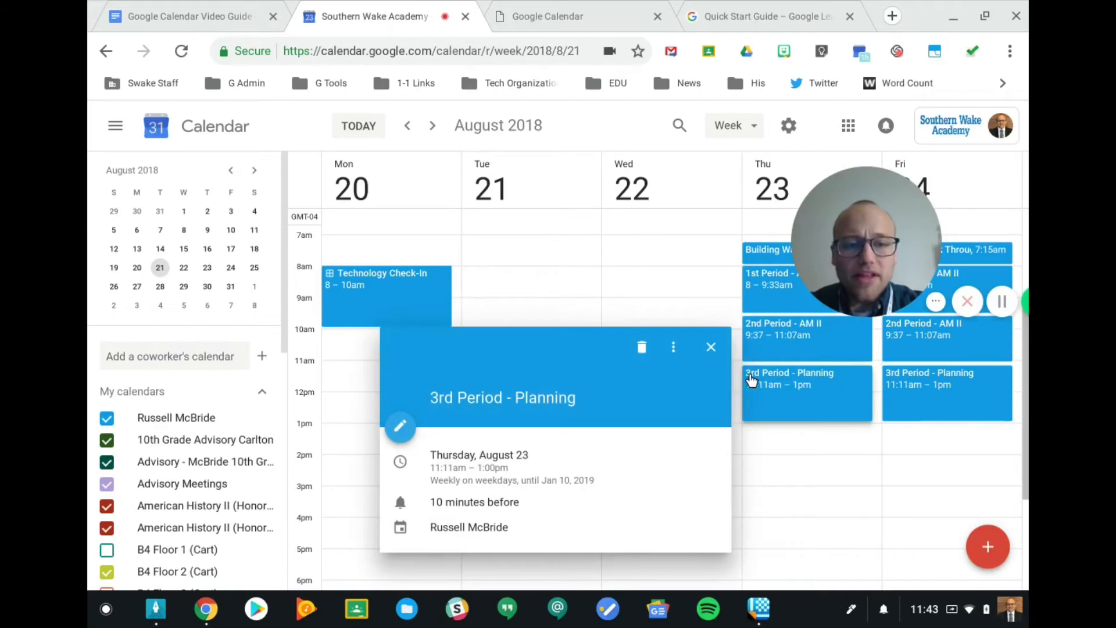
pyautogui.click(402, 426)
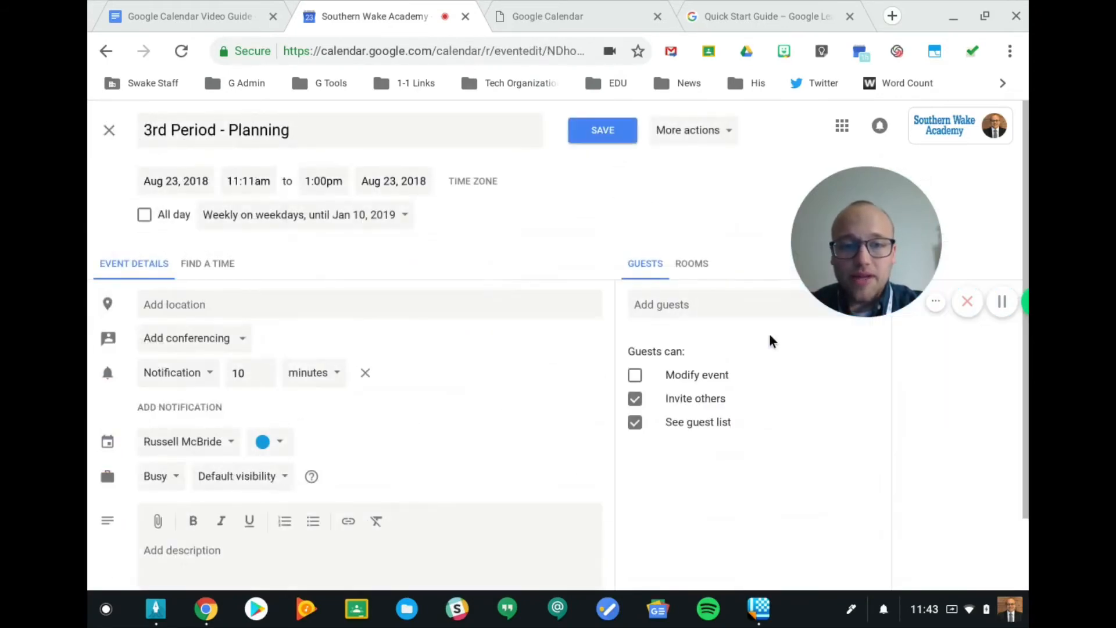
pyautogui.click(722, 285)
pyautogui.write('jthom')
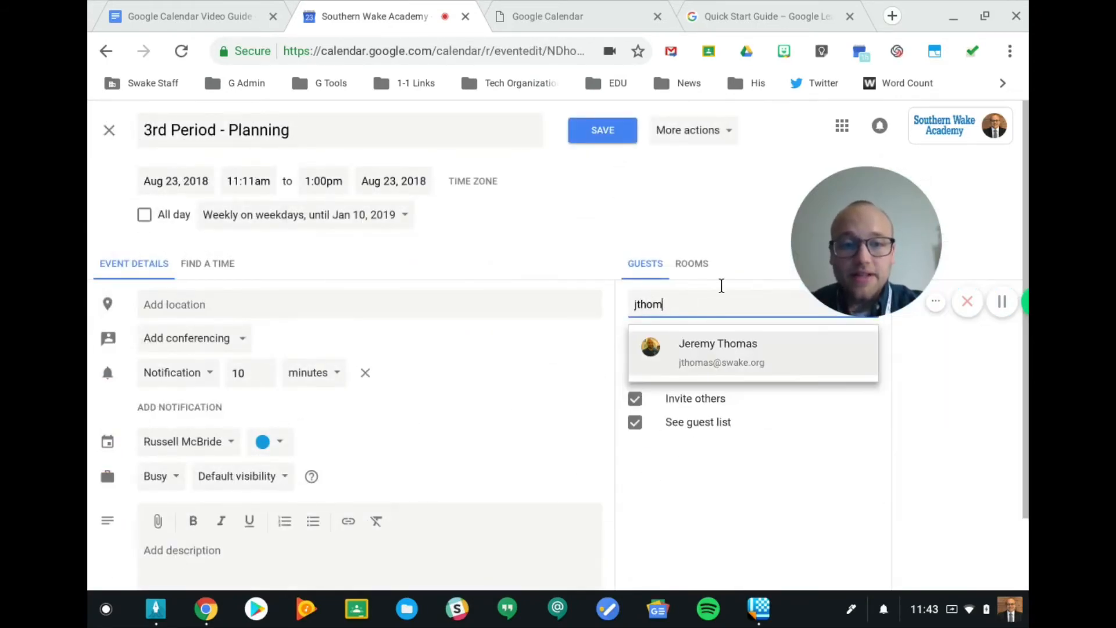
pyautogui.click(727, 345)
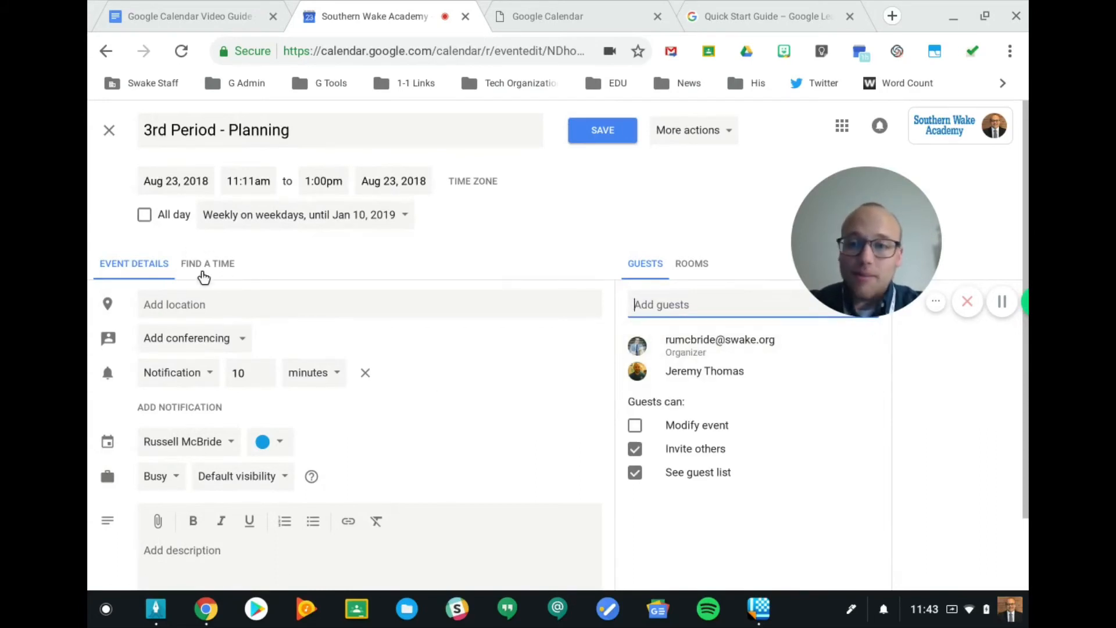
# Compare the organizer's and the guest's schedules for Thursday, Aug 23, 2018 in the event's Find a Time view.
pyautogui.click(203, 266)
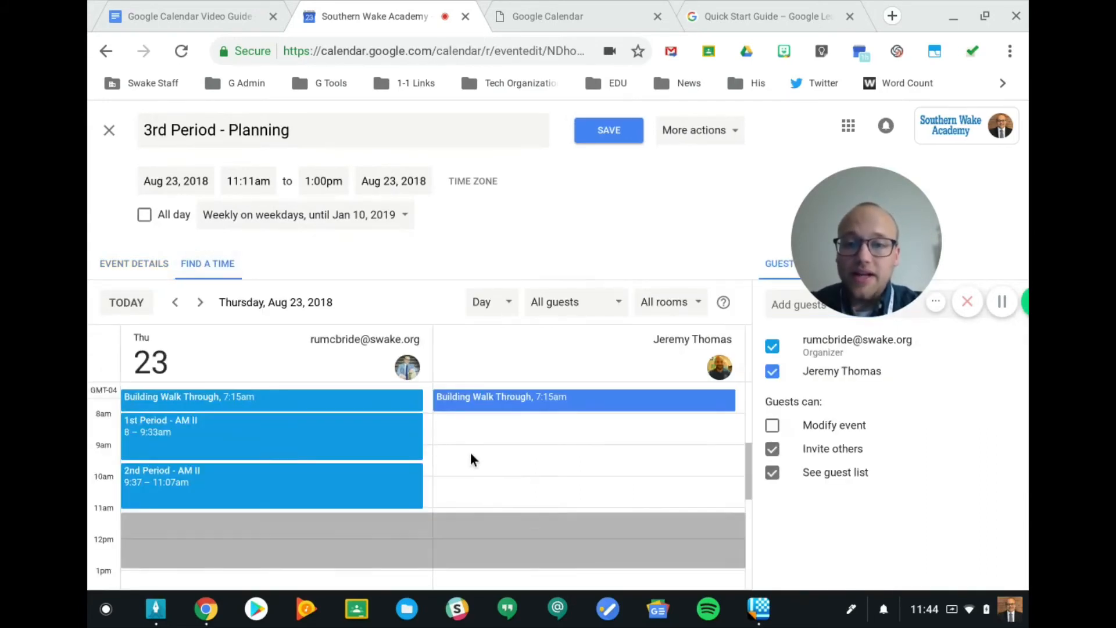
pyautogui.scroll(1, 501, 430)
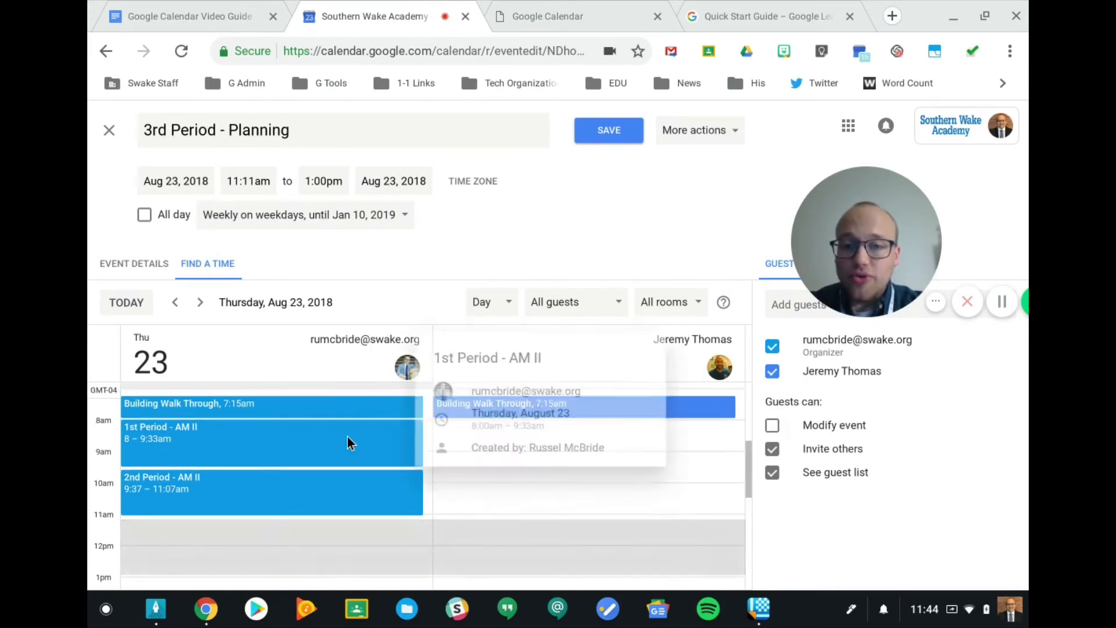
pyautogui.scroll(1, 535, 491)
pyautogui.scroll(-1, 578, 529)
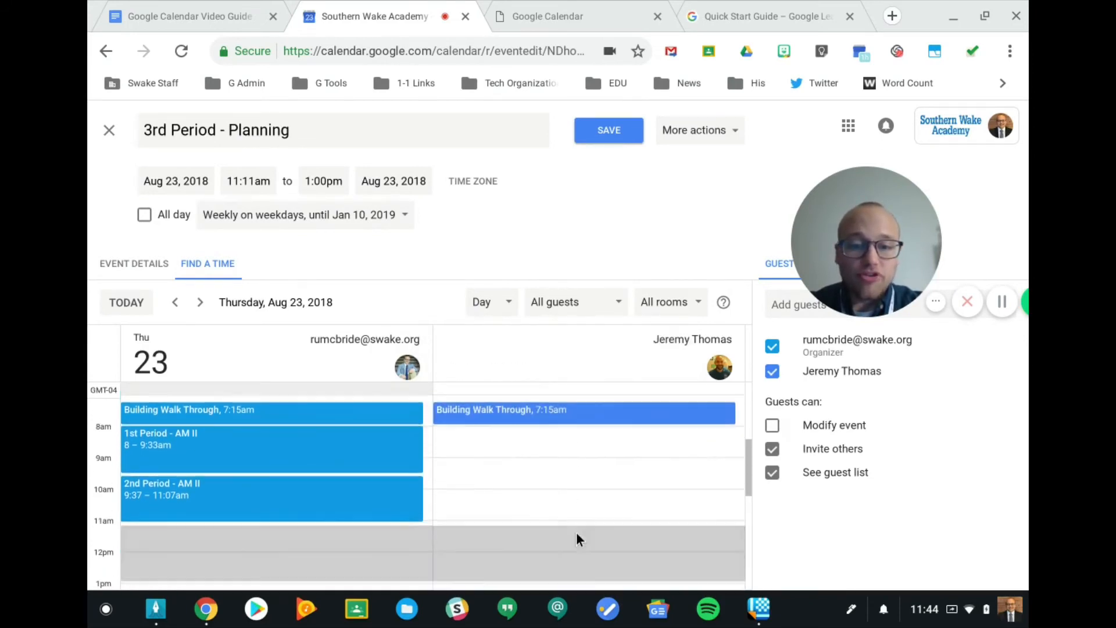
pyautogui.scroll(-1, 536, 512)
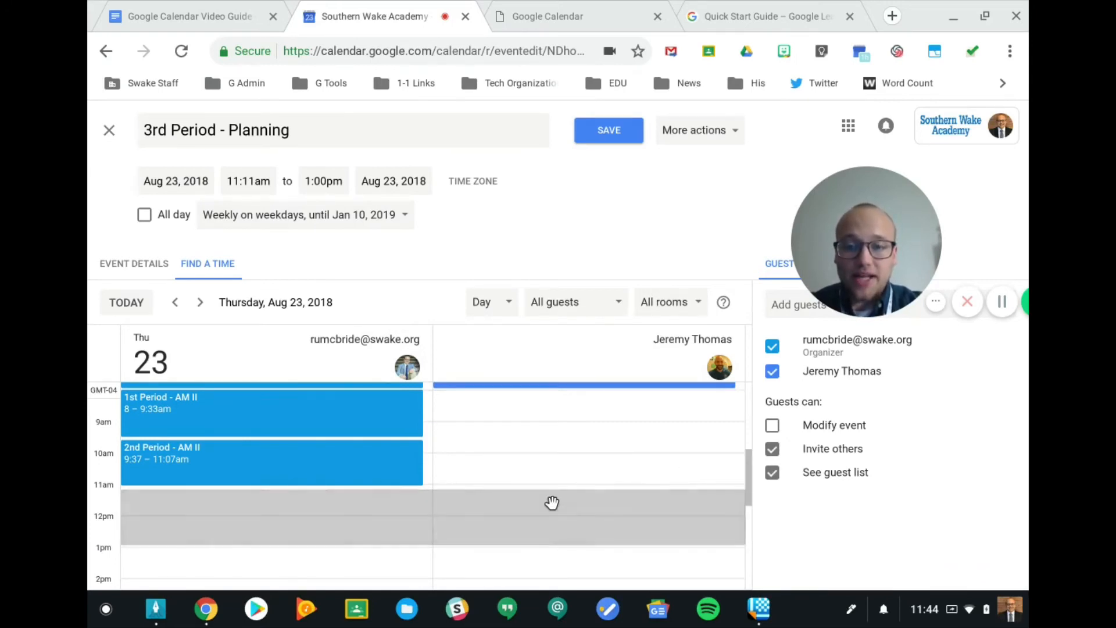
pyautogui.scroll(5, 602, 459)
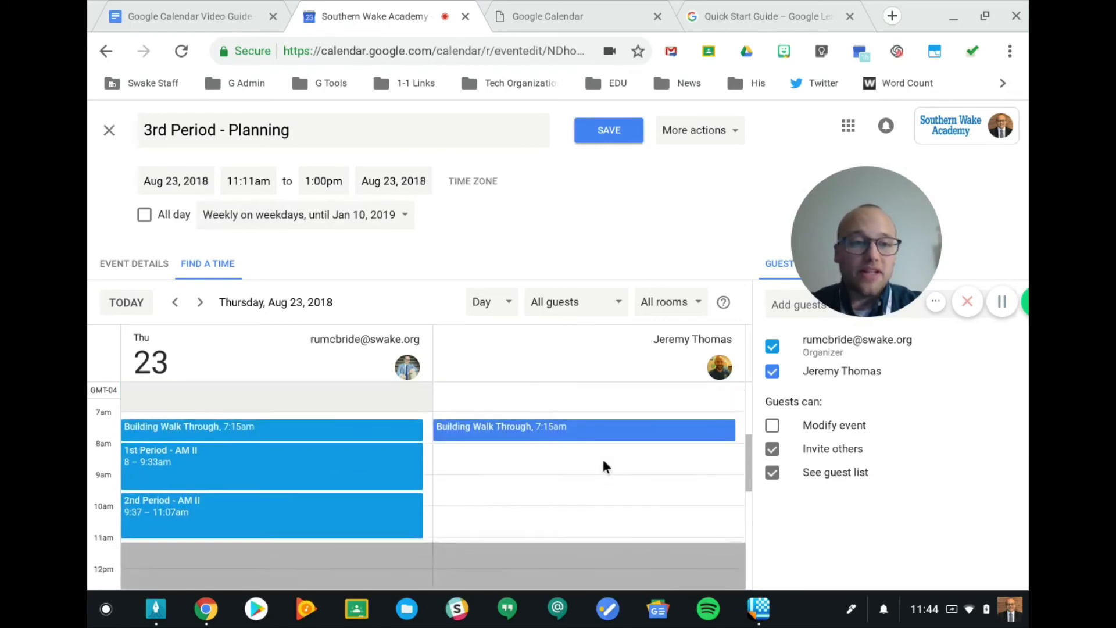
# Dismiss the Slack notification and close the 3rd Period - Planning event editor, discarding the unsaved changes.
pyautogui.scroll(-3, 626, 493)
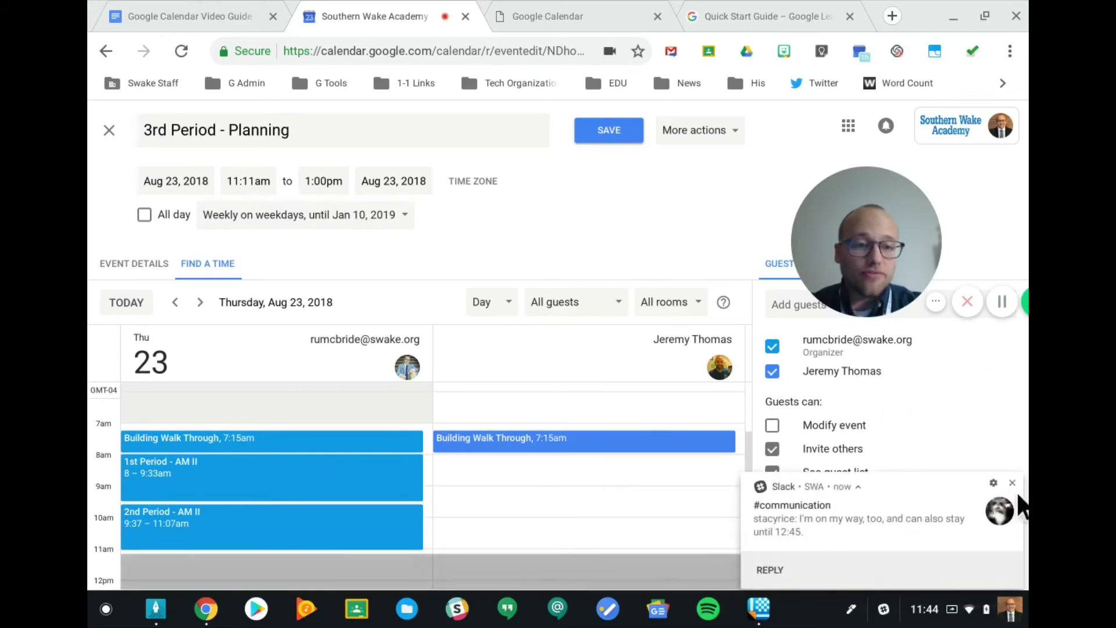
pyautogui.click(1012, 483)
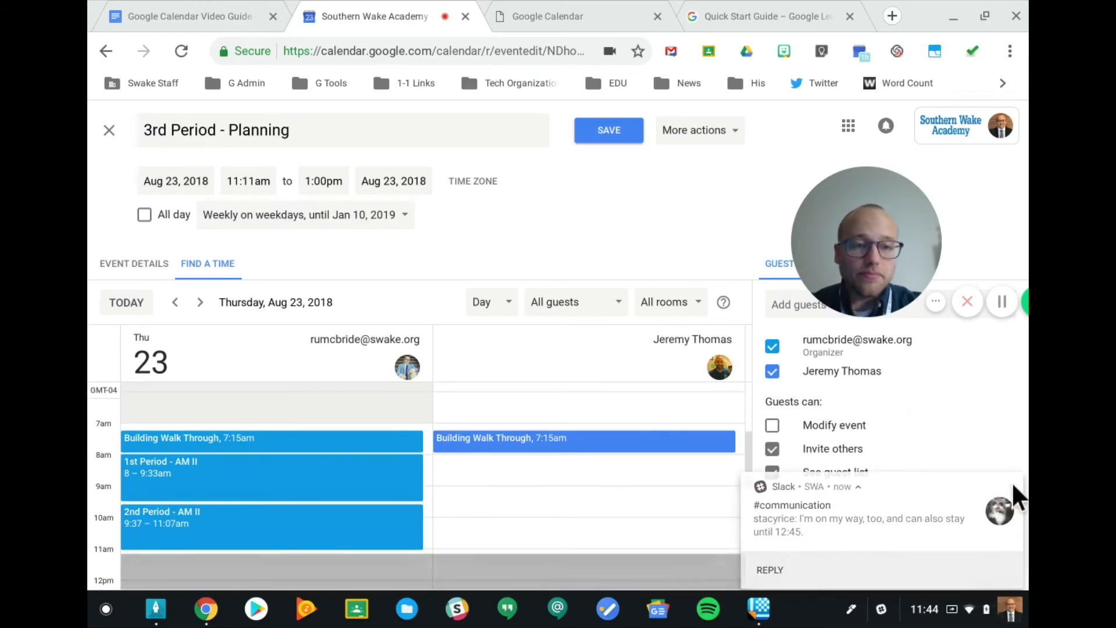
pyautogui.click(105, 131)
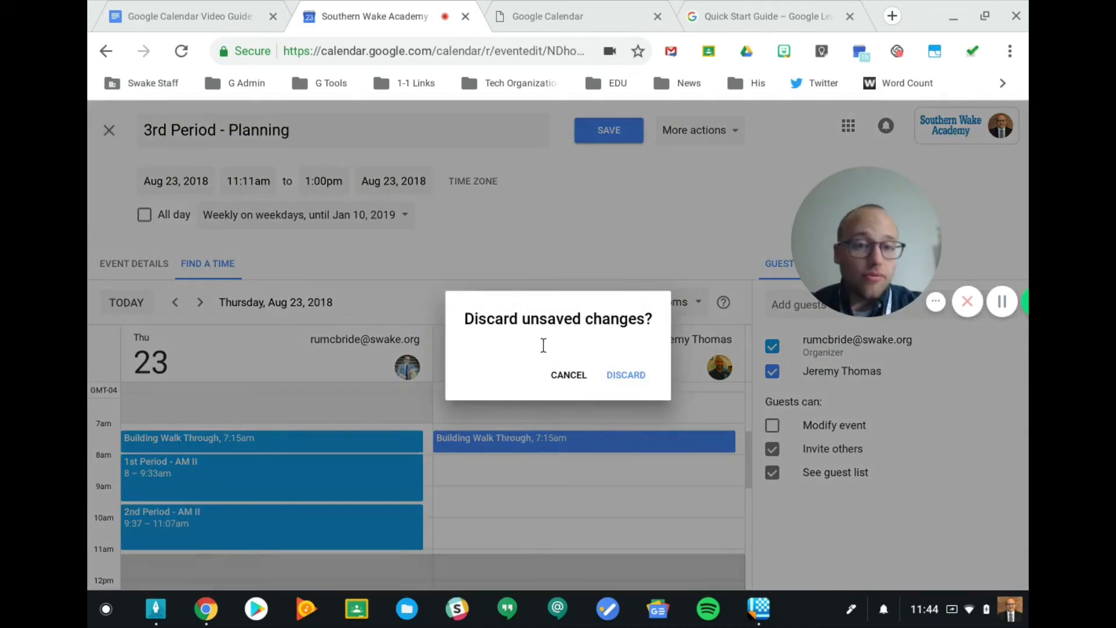
pyautogui.click(625, 375)
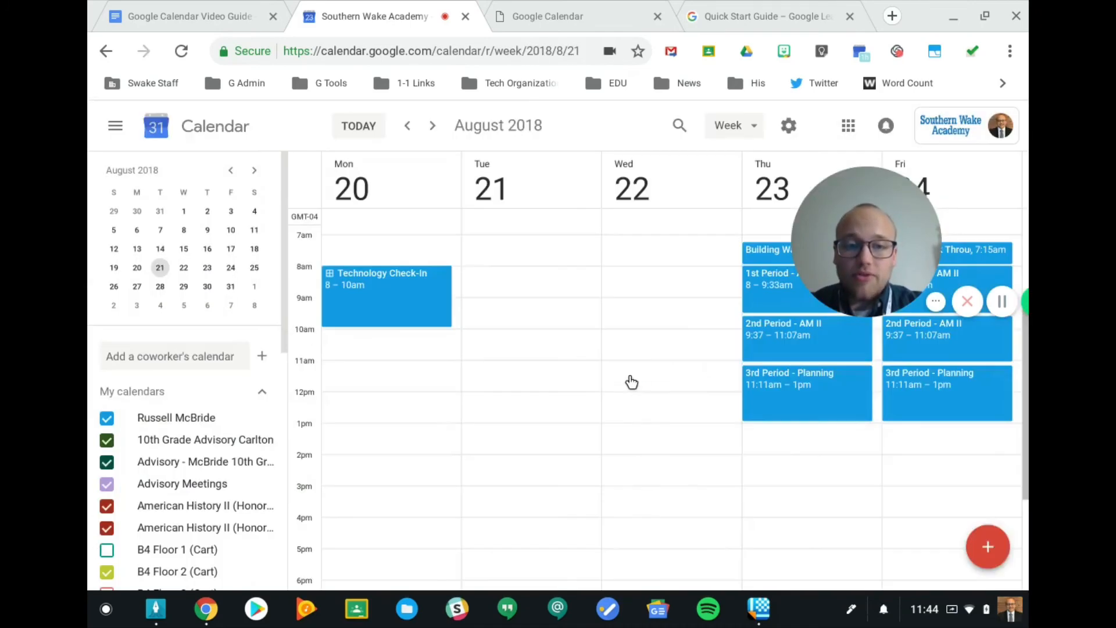
# View the Google Calendar Video Guide document in Google Docs, and return to the August 2018 week view in Google Calendar.
pyautogui.click(223, 8)
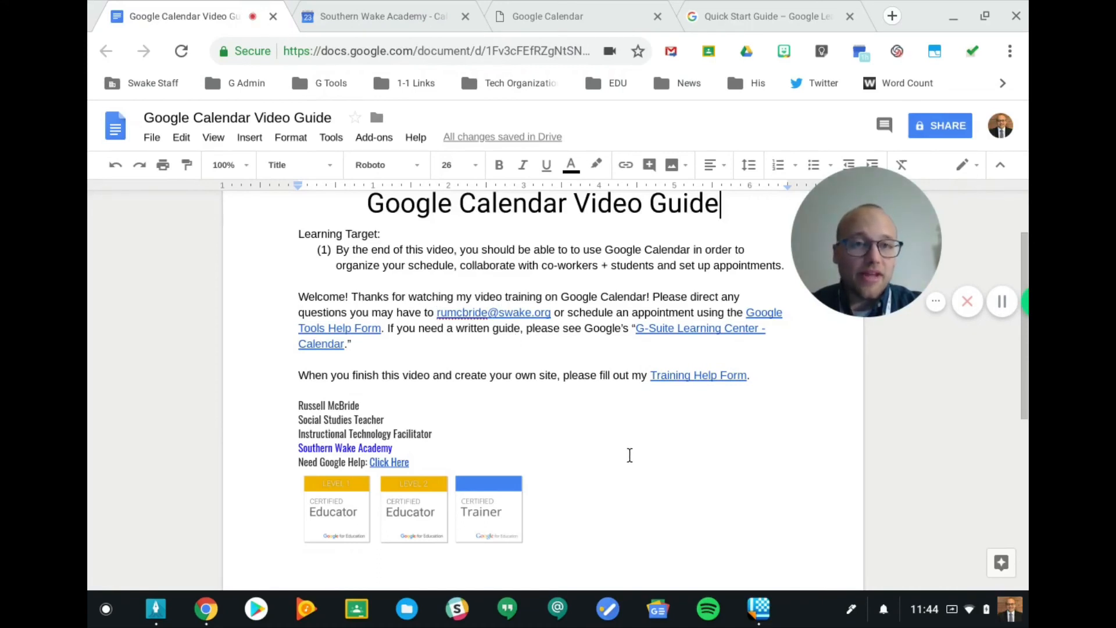
pyautogui.click(411, 11)
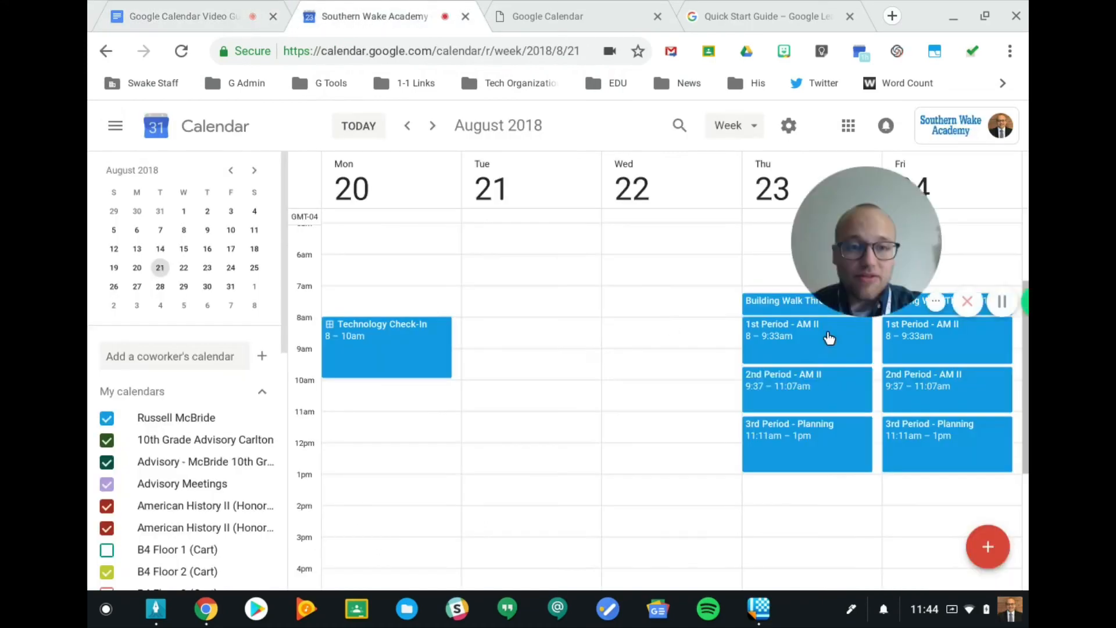